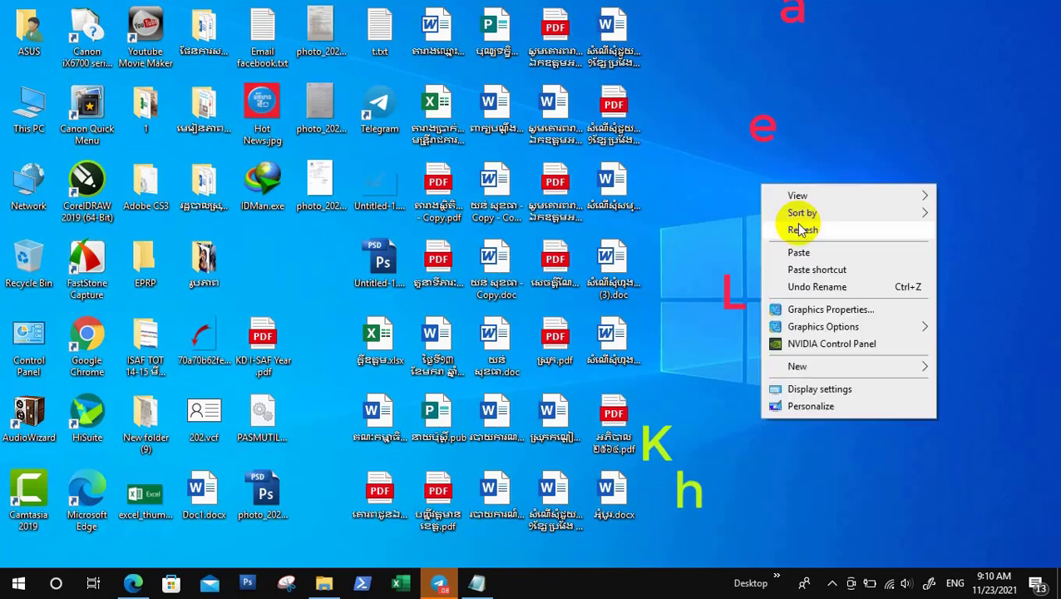
Step: Restore Notepad and type 'how to add shortcut on browser Chrom' with 'let's go with me' below
{"action": "left_click", "coordinate": [799, 231]}
{"action": "left_click", "coordinate": [494, 587]}
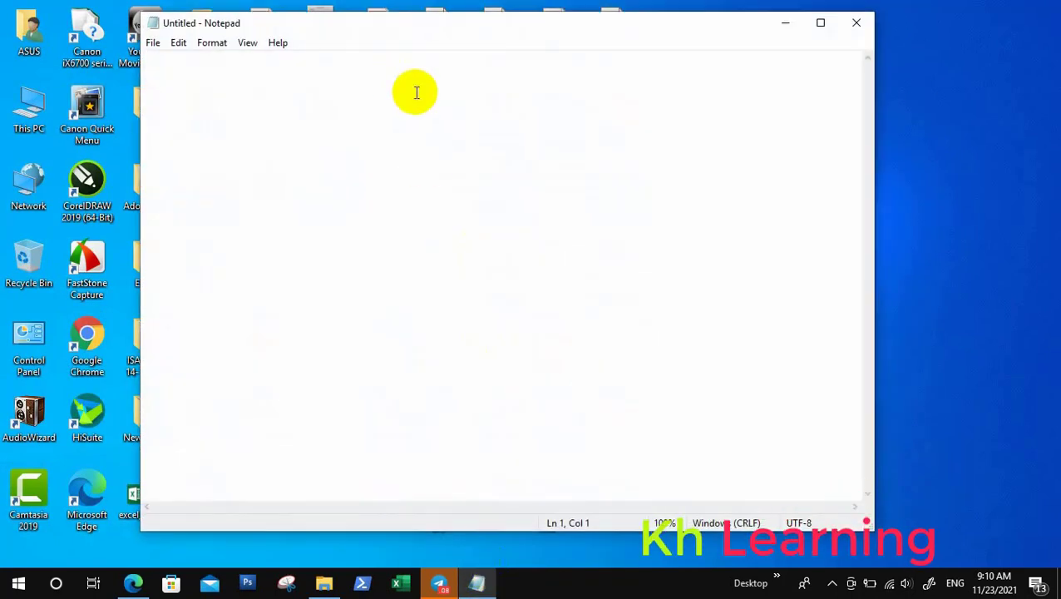
{"action": "type", "text": "how to a"}
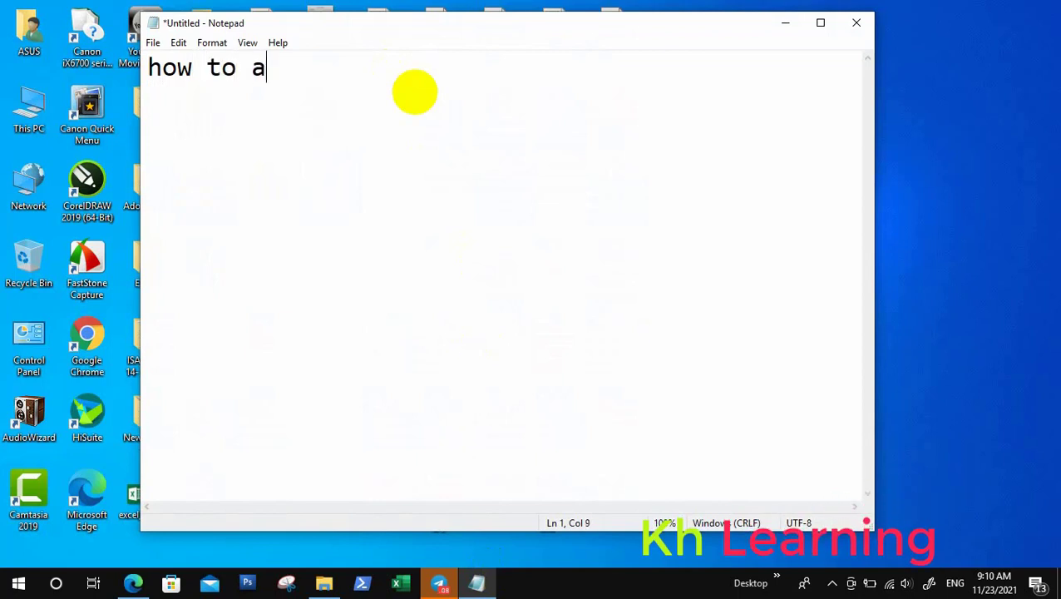
{"action": "type", "text": "dd shortc"}
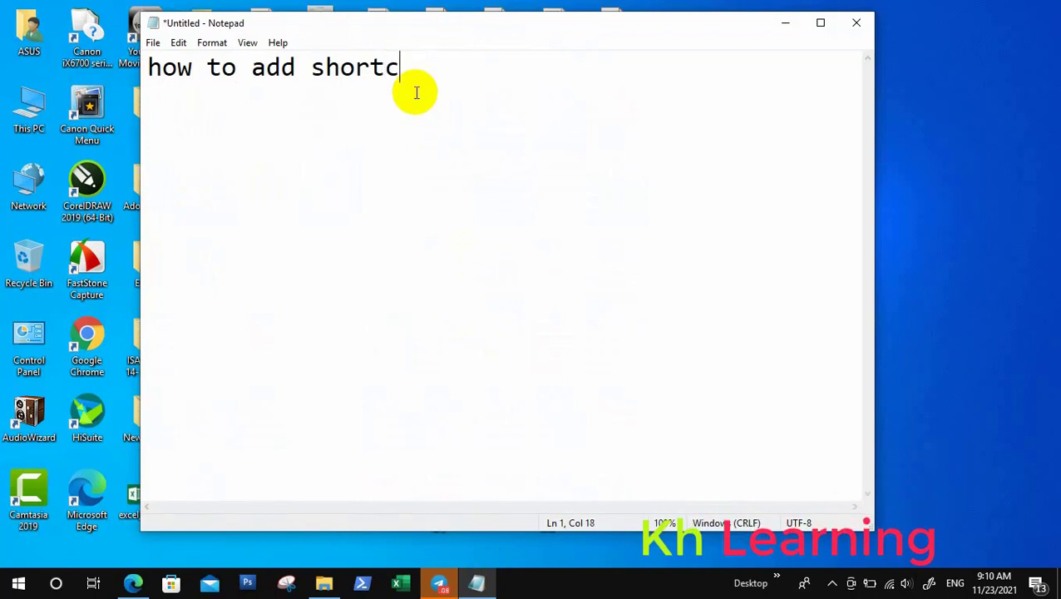
{"action": "type", "text": "ut"}
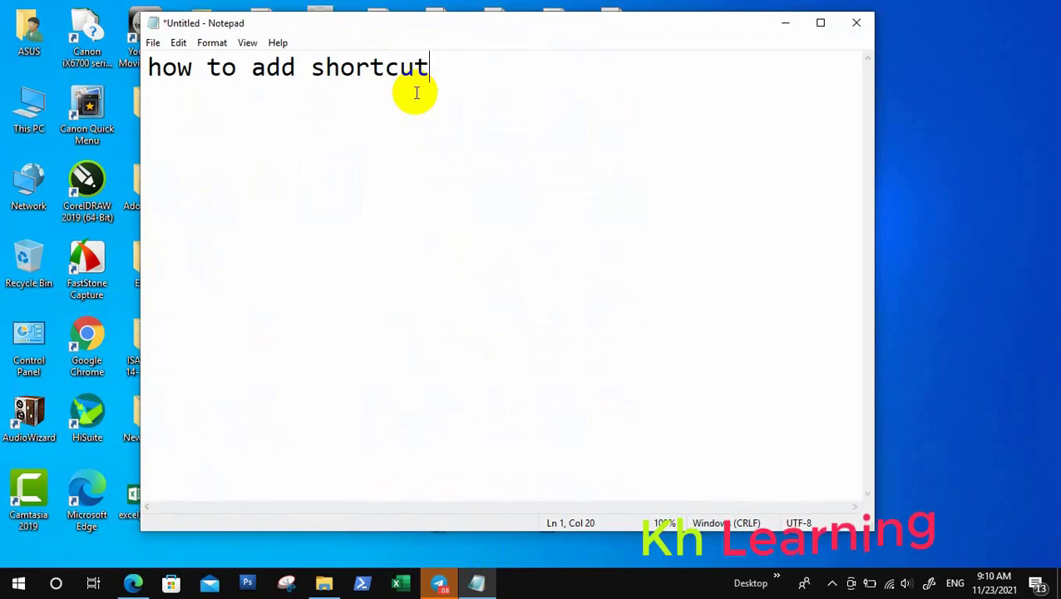
{"action": "left_click", "coordinate": [833, 583]}
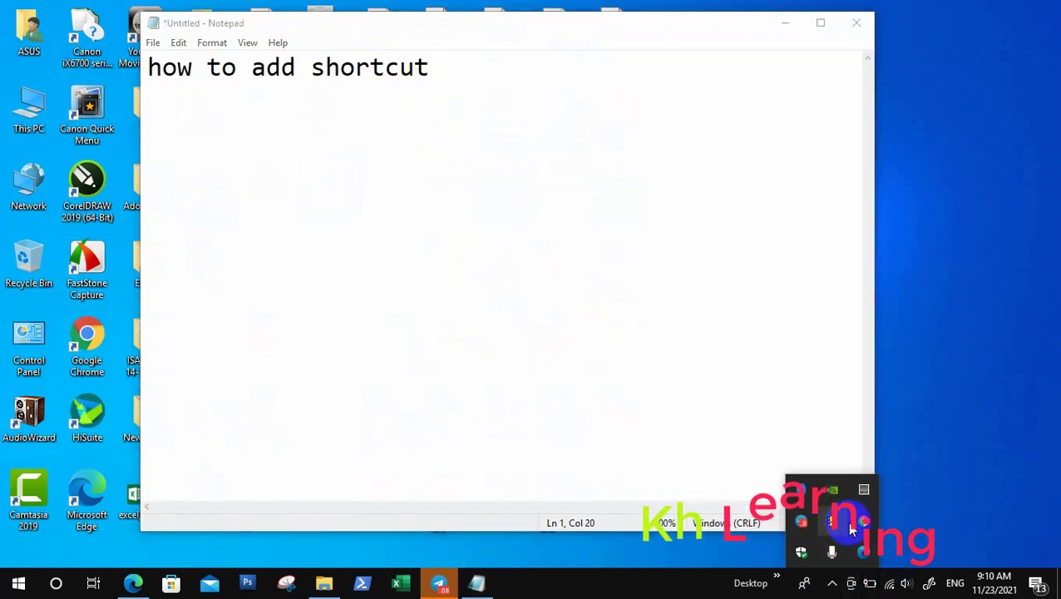
{"action": "left_click", "coordinate": [834, 524]}
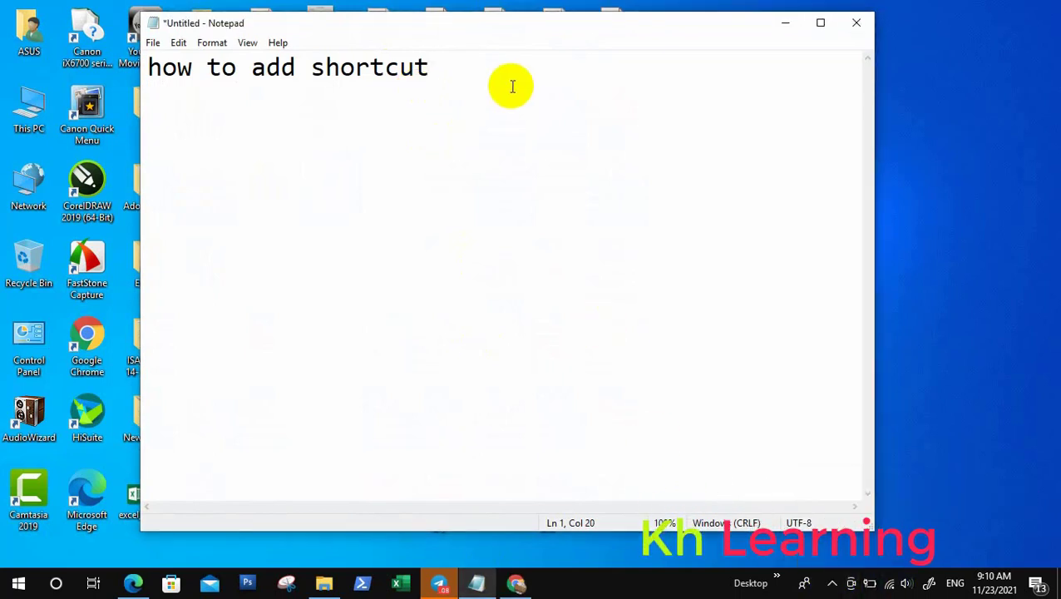
{"action": "type", "text": " on "}
{"action": "type", "text": "be"}
{"action": "key", "text": "BackSpace"}
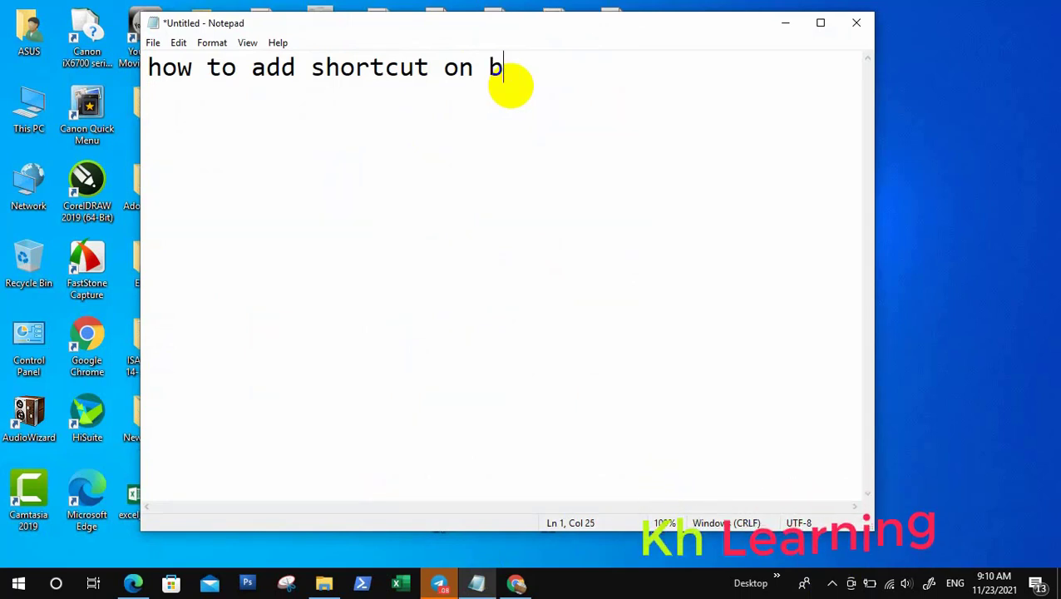
{"action": "type", "text": "rowser"}
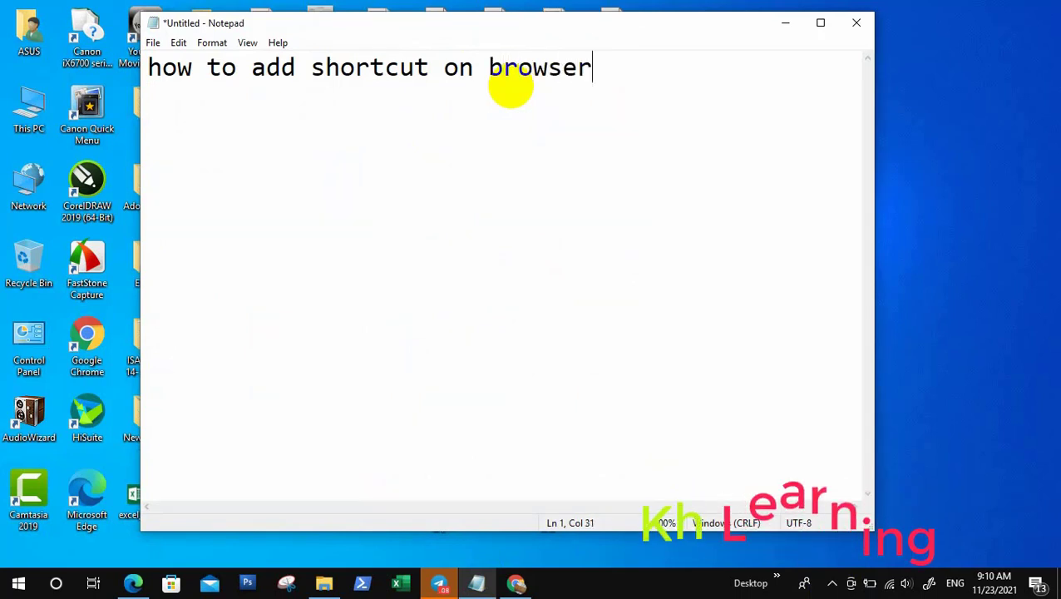
{"action": "type", "text": " Ch"}
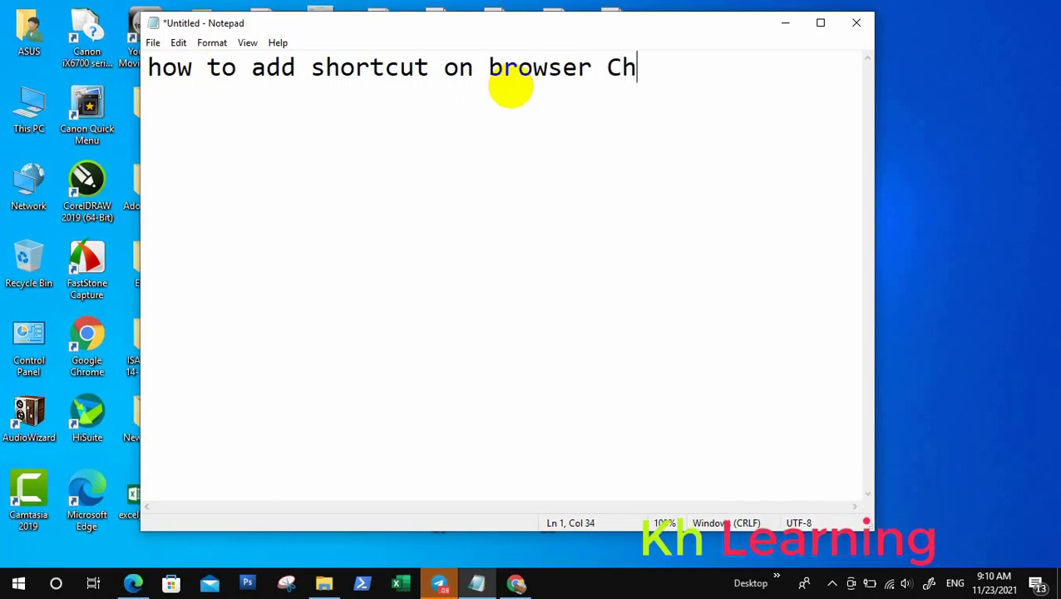
{"action": "type", "text": "rom"}
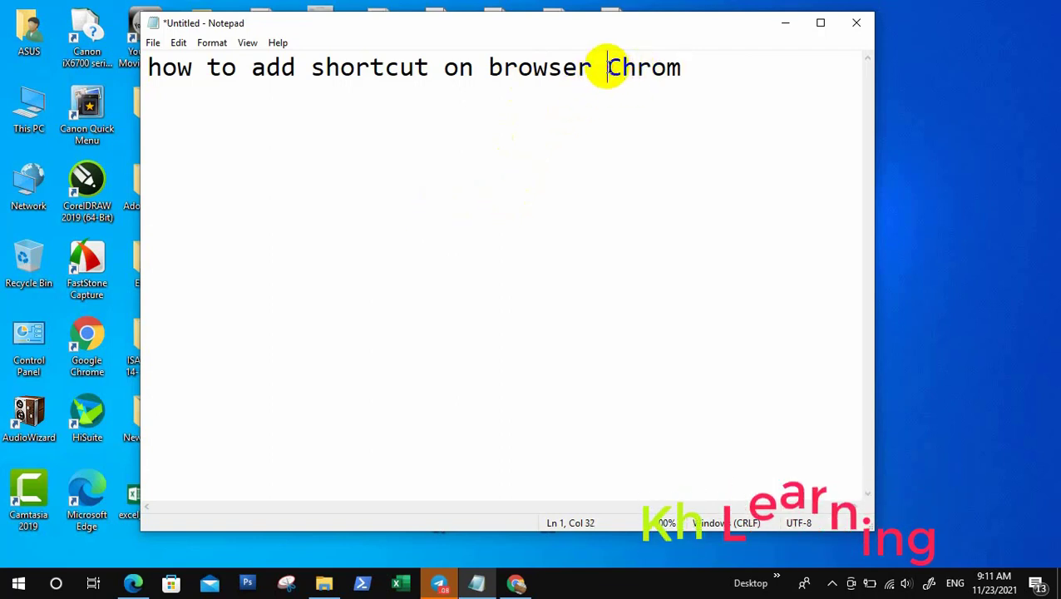
{"action": "type", "text": "le"}
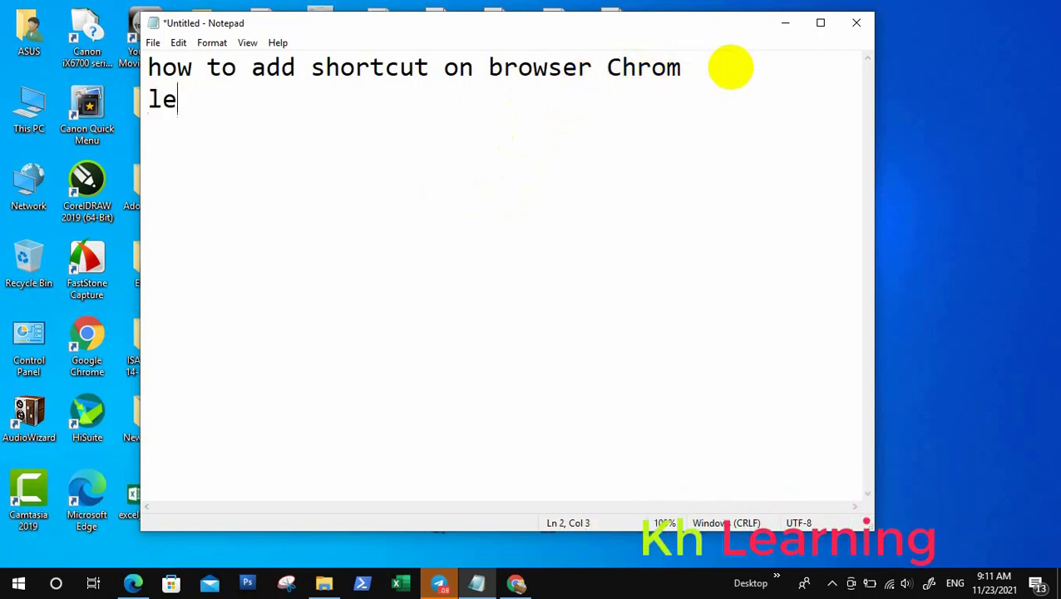
{"action": "type", "text": "t'"}
{"action": "type", "text": "s go"}
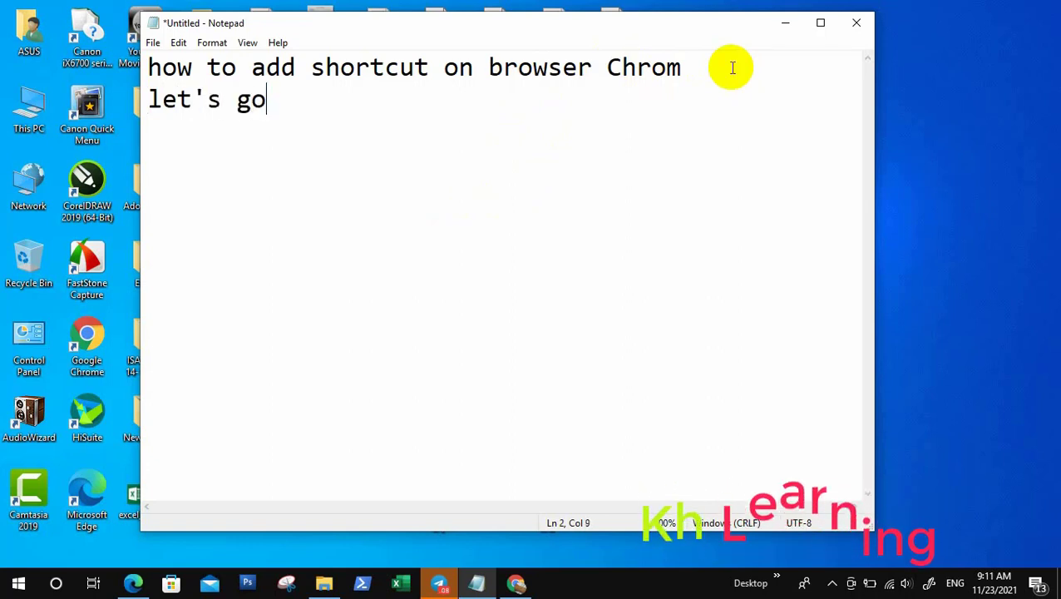
{"action": "type", "text": " with"}
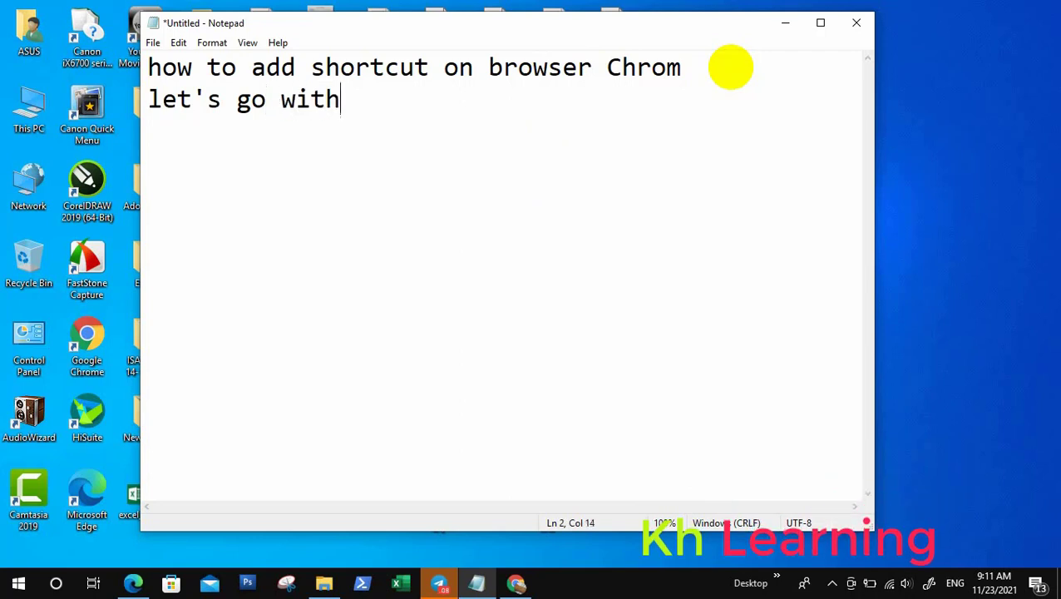
{"action": "type", "text": " me"}
Step: Minimize Notepad, close and relaunch Chrome, then open and cancel the Add shortcut form
{"action": "left_click", "coordinate": [785, 23]}
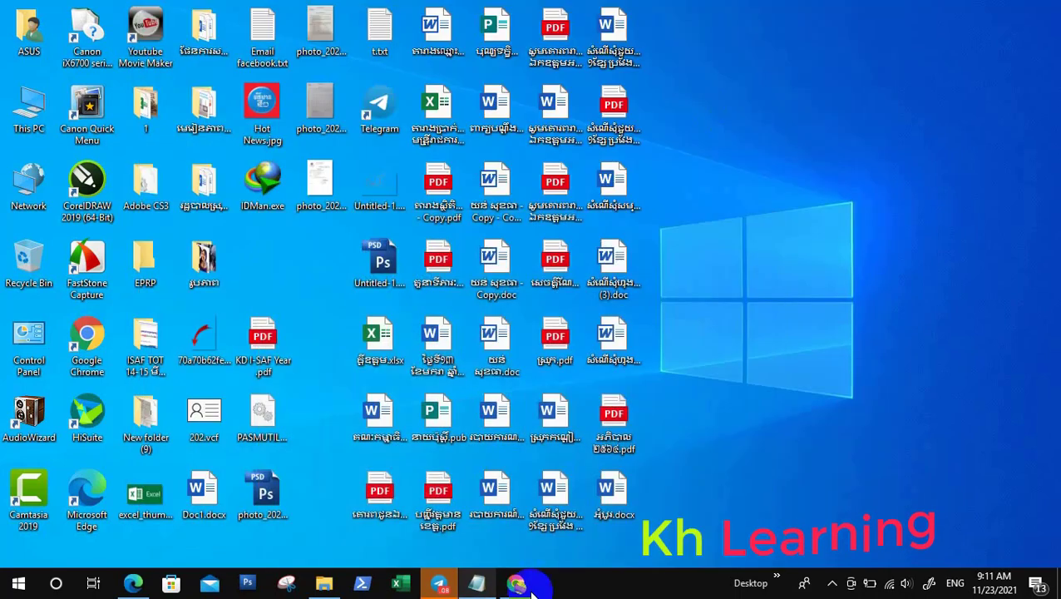
{"action": "left_click", "coordinate": [516, 582]}
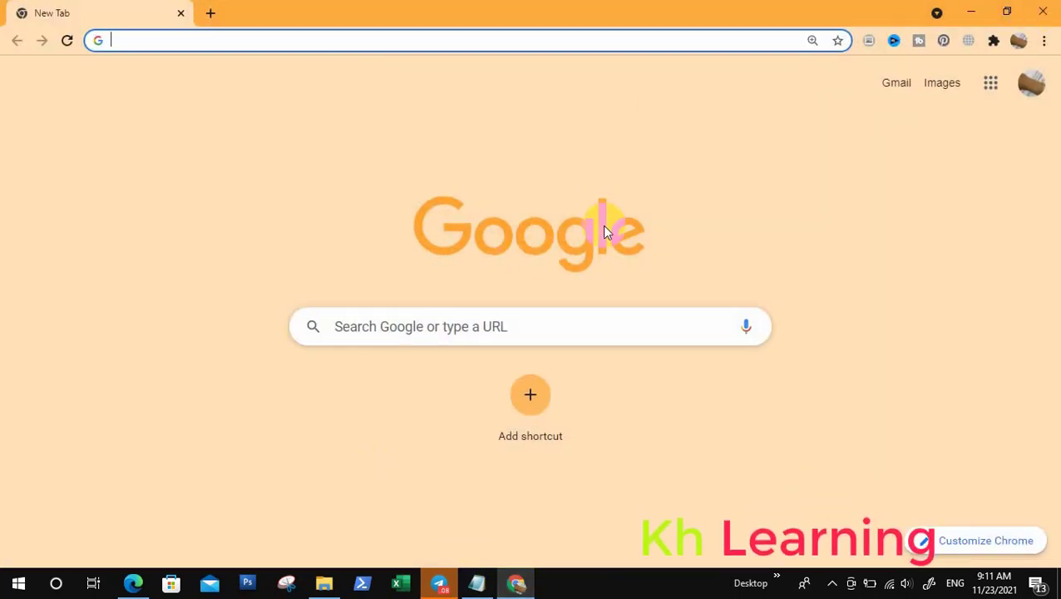
{"action": "left_click", "coordinate": [1043, 12]}
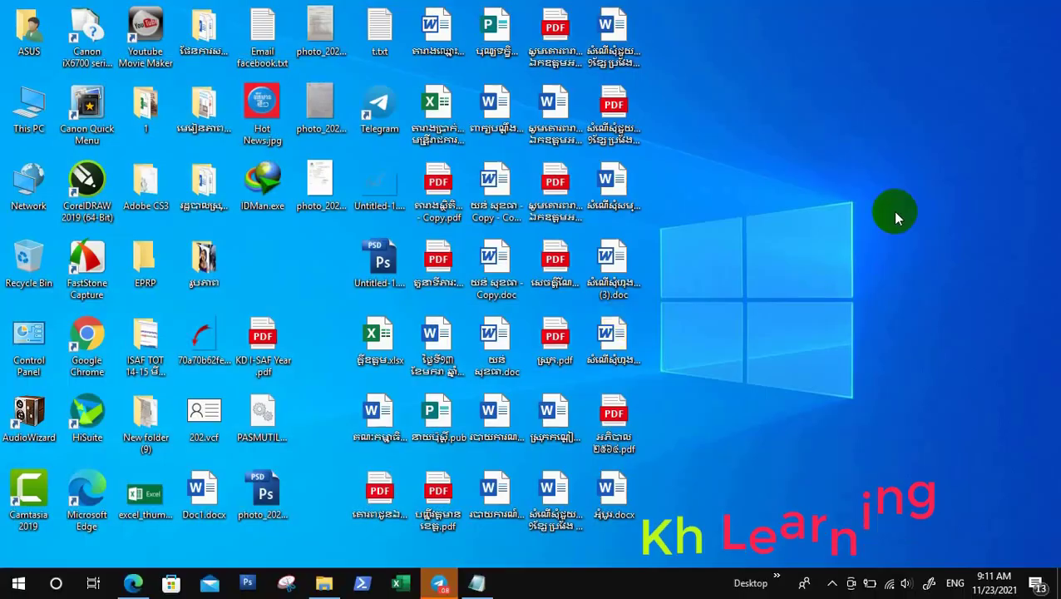
{"action": "double_click", "coordinate": [107, 354]}
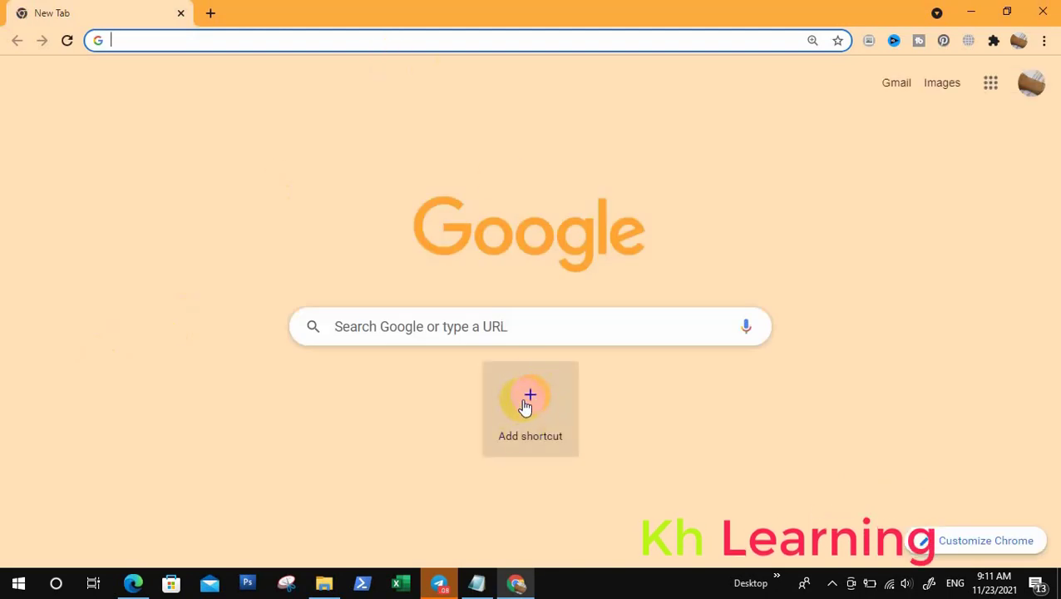
{"action": "left_click", "coordinate": [524, 403]}
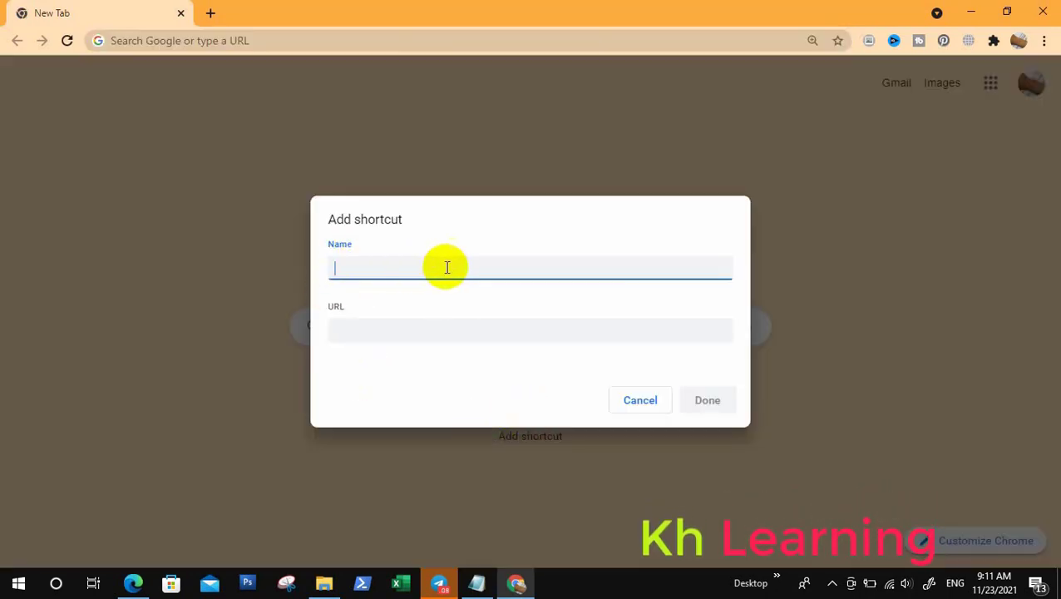
{"action": "left_click", "coordinate": [649, 403]}
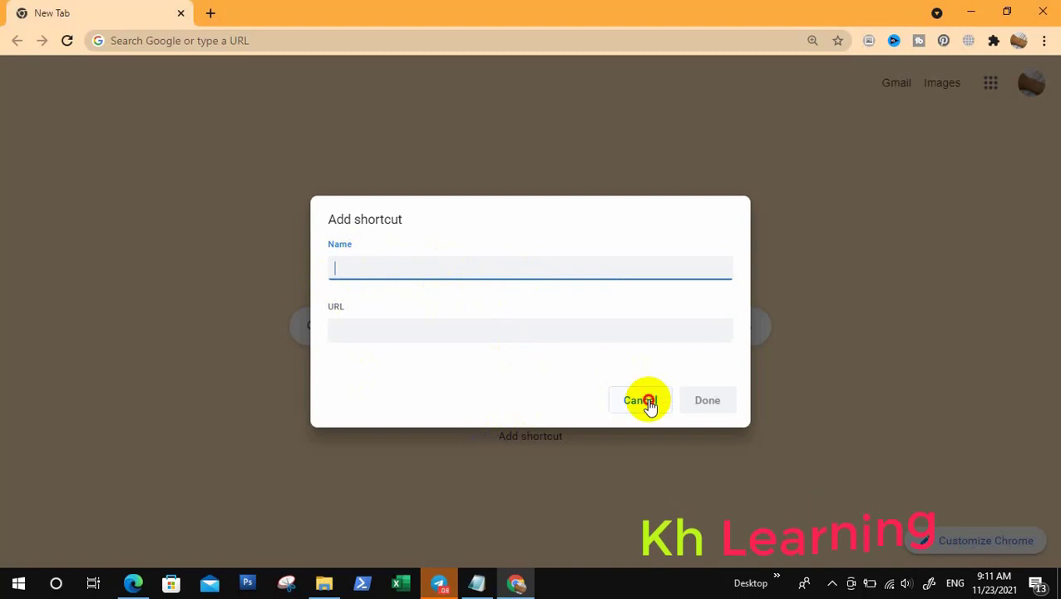
Step: Open youtube.com in a new tab, select its full address, and return to the New Tab page
{"action": "left_click", "coordinate": [212, 17]}
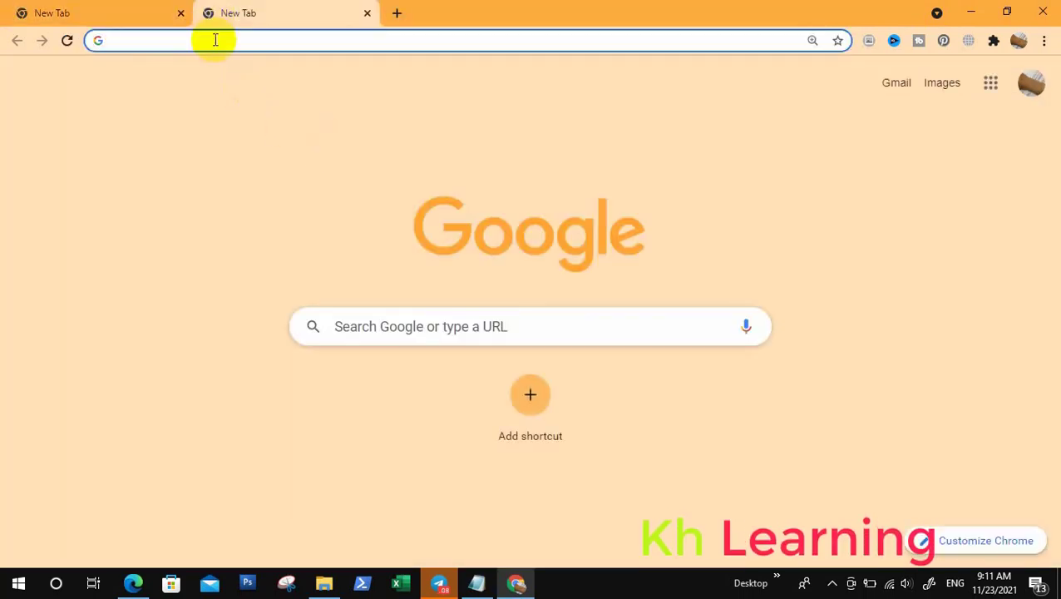
{"action": "type", "text": "you"}
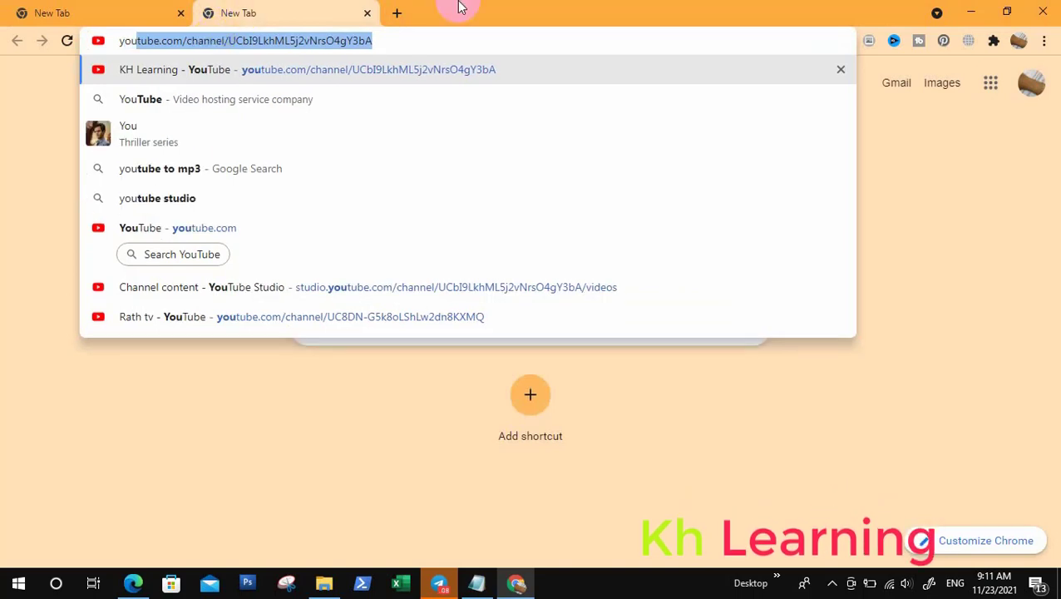
{"action": "left_click", "coordinate": [218, 228]}
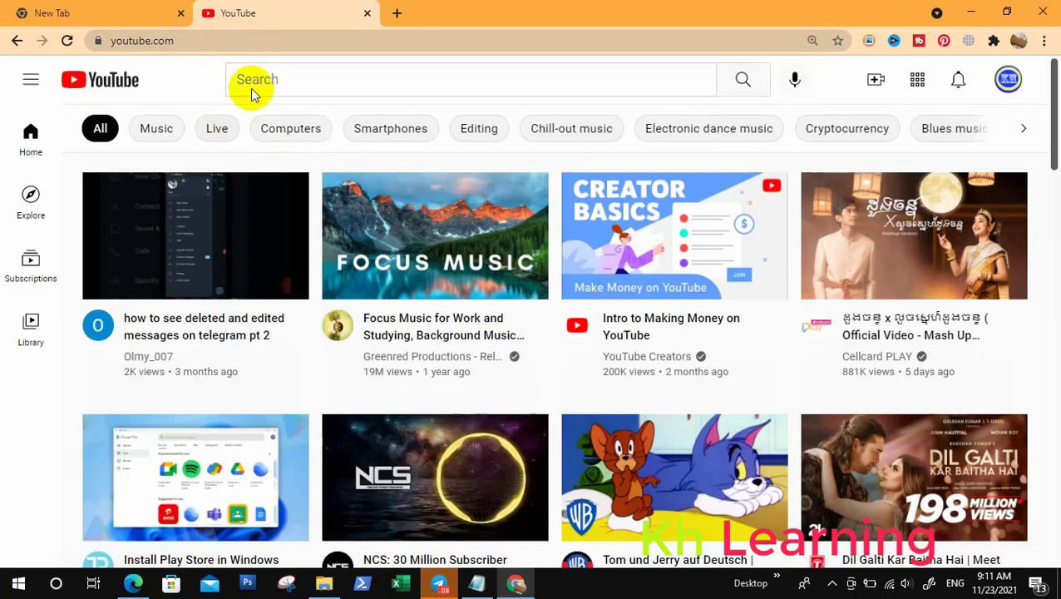
{"action": "left_click", "coordinate": [159, 41]}
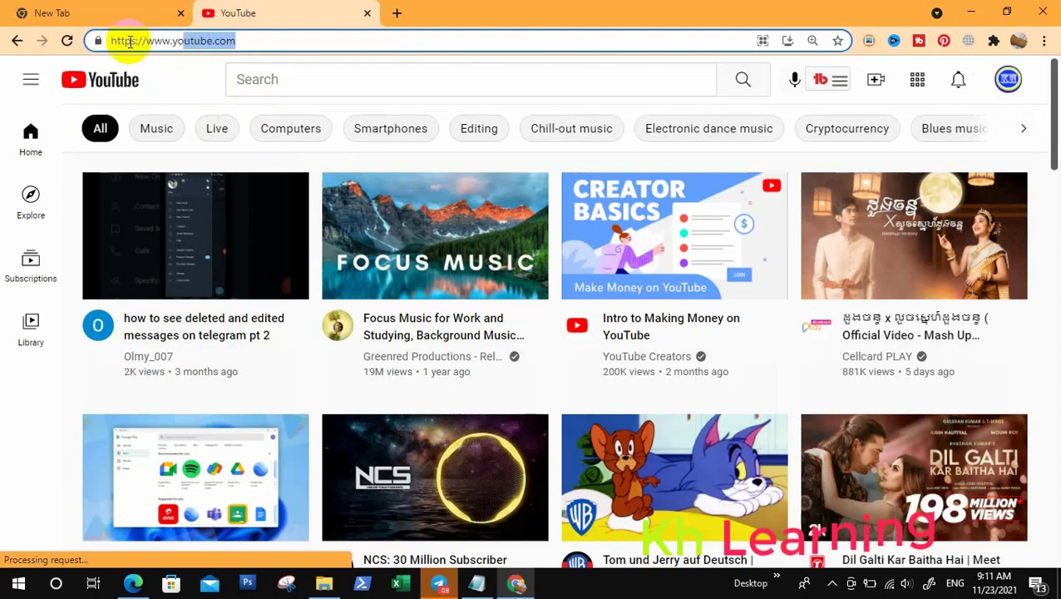
{"action": "left_click_drag", "start_coordinate": [237, 41], "coordinate": [104, 40]}
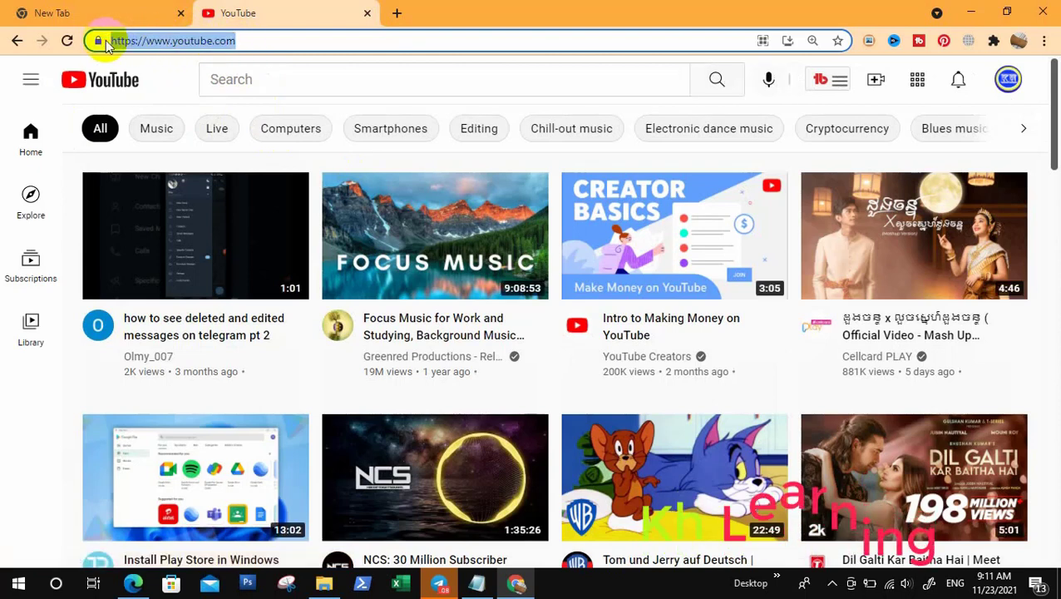
{"action": "left_click", "coordinate": [100, 12]}
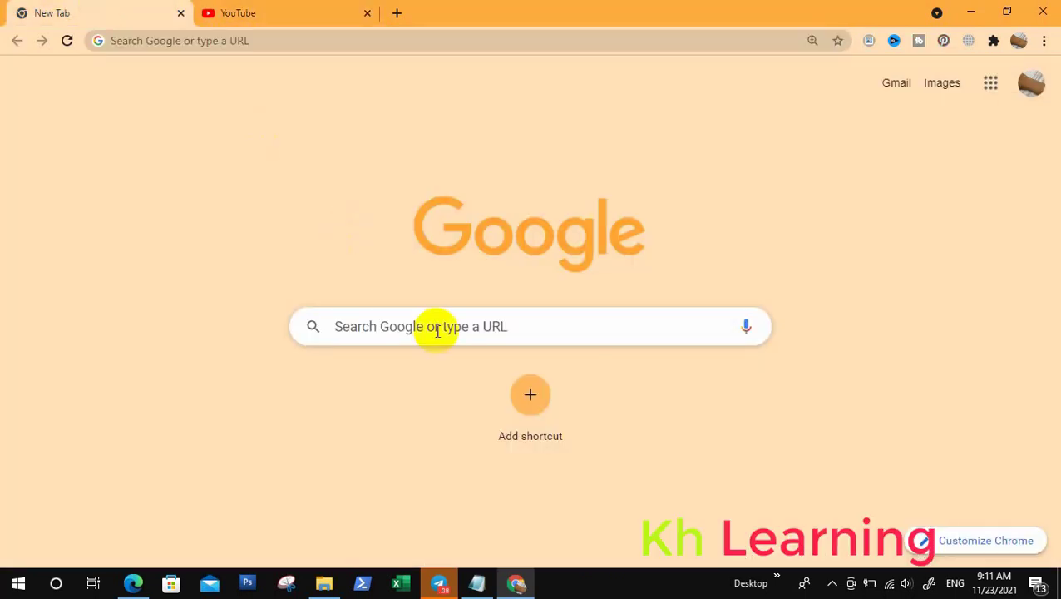
{"action": "left_click", "coordinate": [531, 396]}
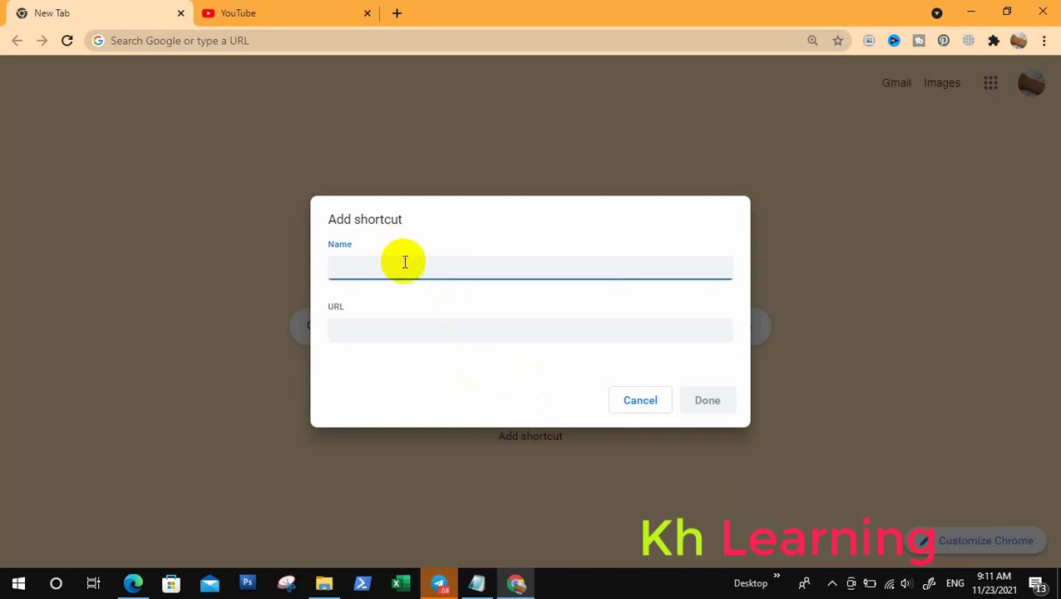
{"action": "type", "text": "Youtube"}
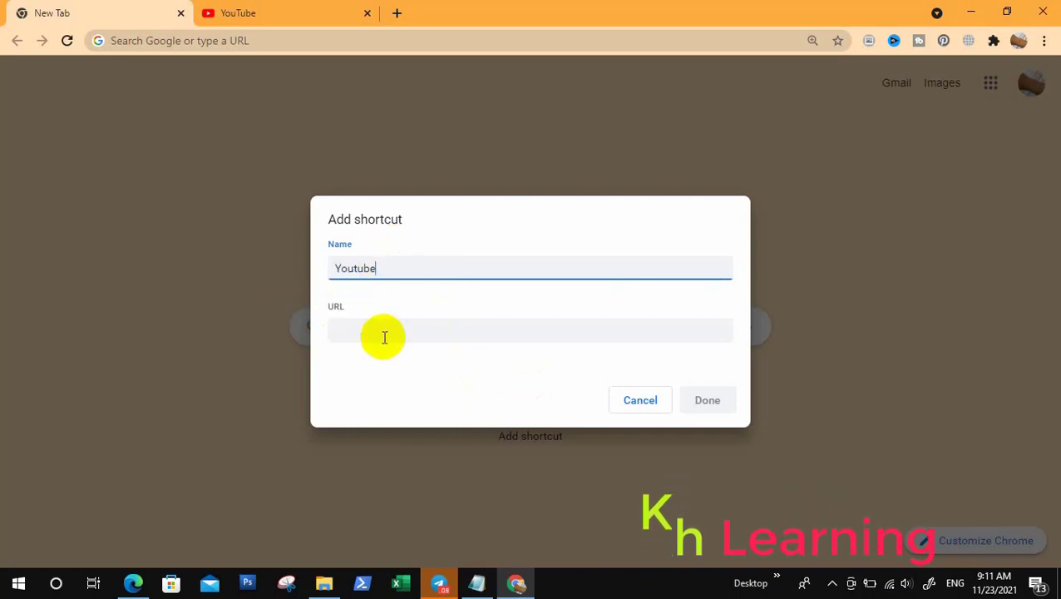
{"action": "left_click", "coordinate": [385, 336]}
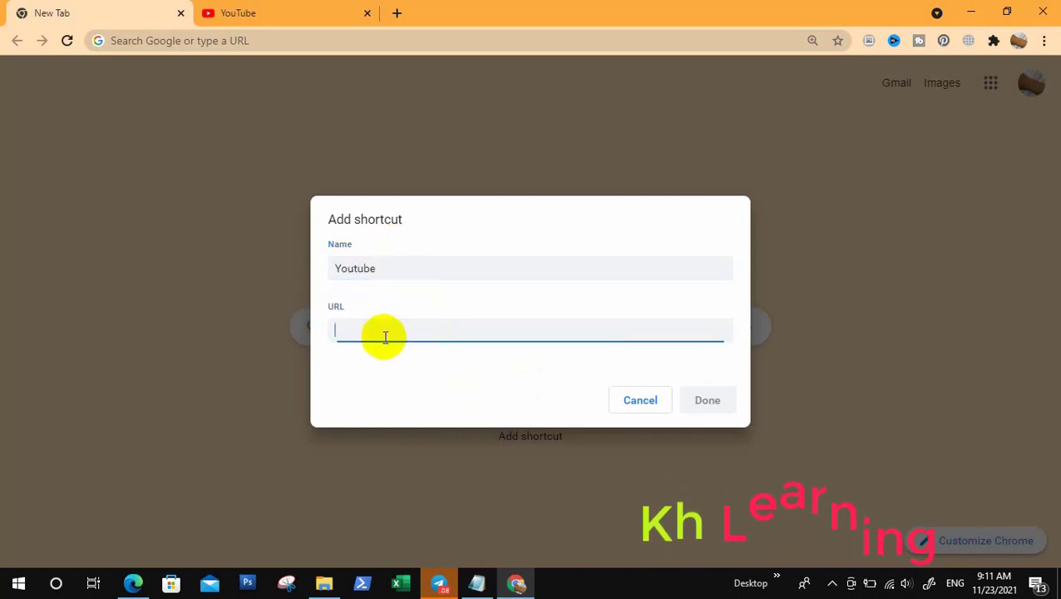
{"action": "type", "text": "https://www.youtube.com/"}
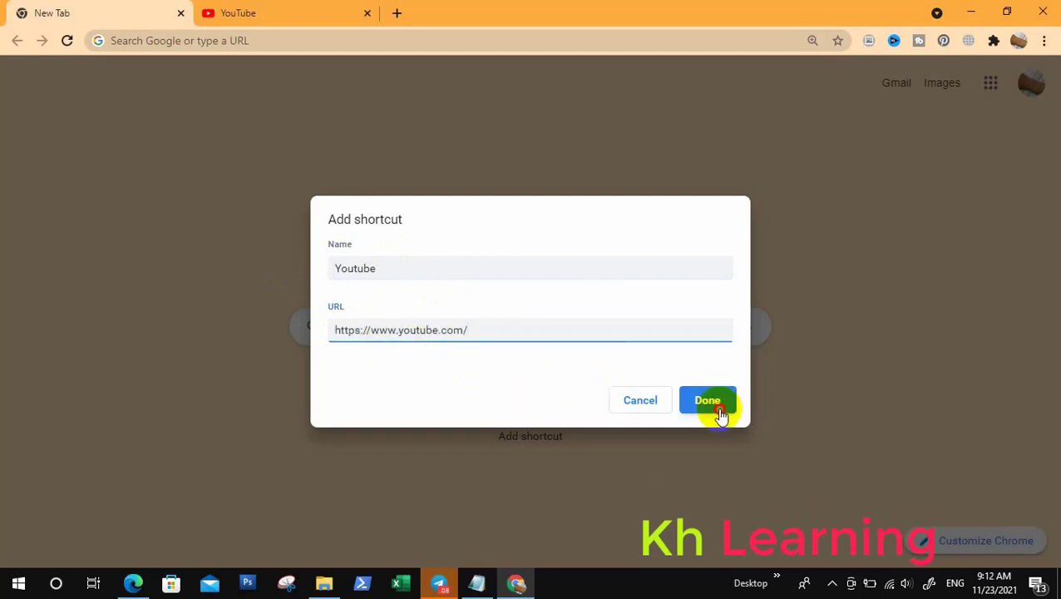
{"action": "left_click", "coordinate": [719, 410]}
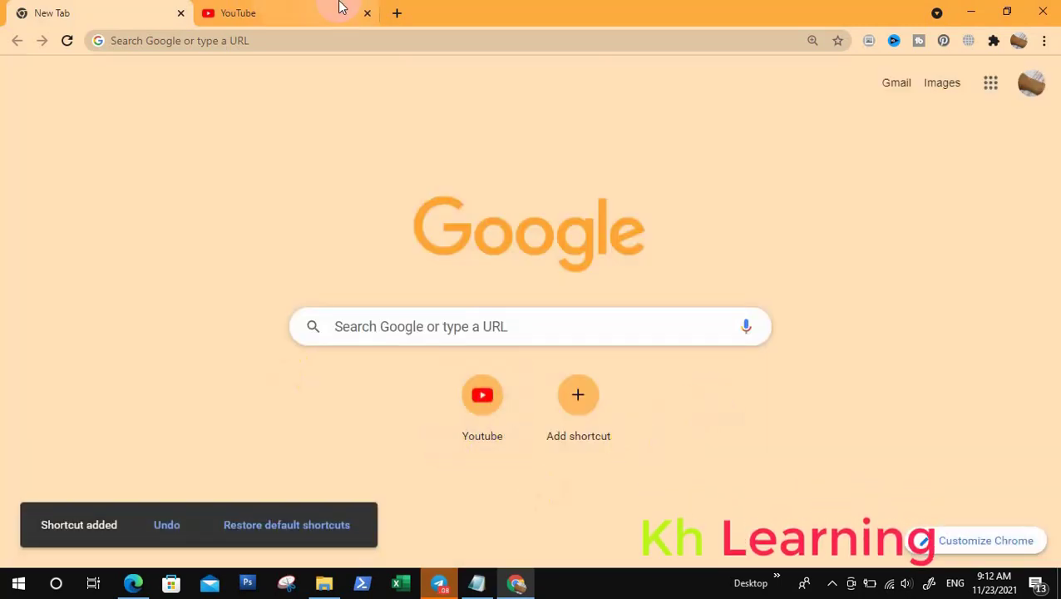
Step: Load facebook.com in the second tab and select its full address to copy
{"action": "left_click", "coordinate": [301, 18]}
{"action": "type", "text": "facebook.com"}
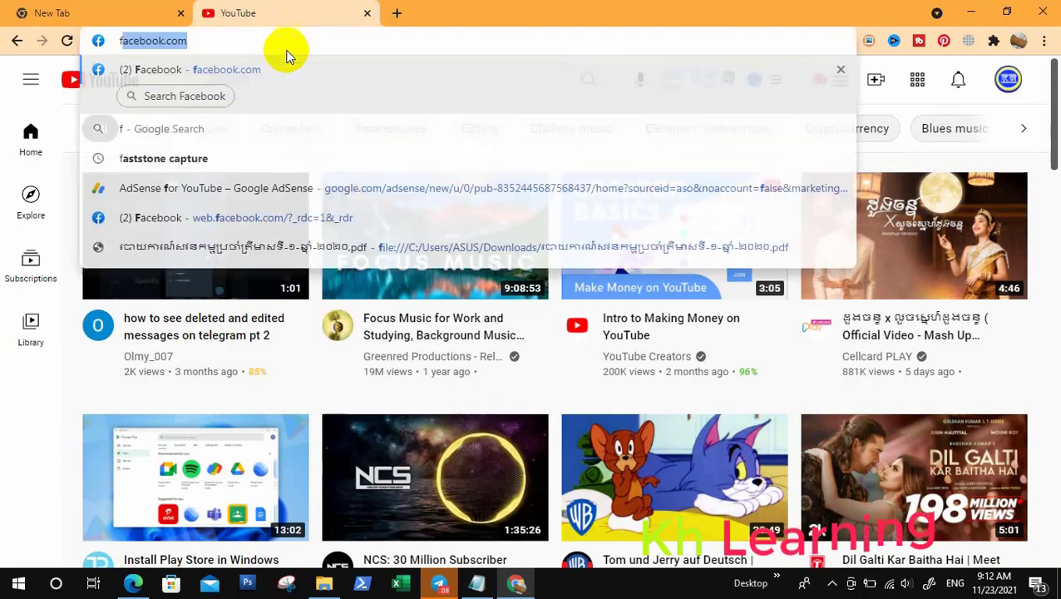
{"action": "left_click", "coordinate": [243, 75]}
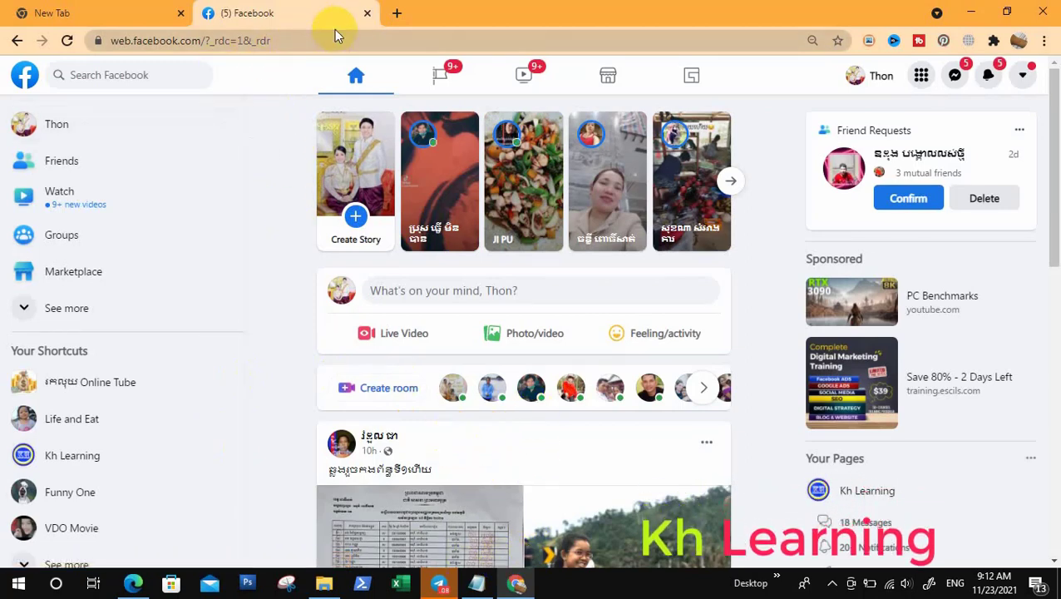
{"action": "left_click", "coordinate": [241, 40]}
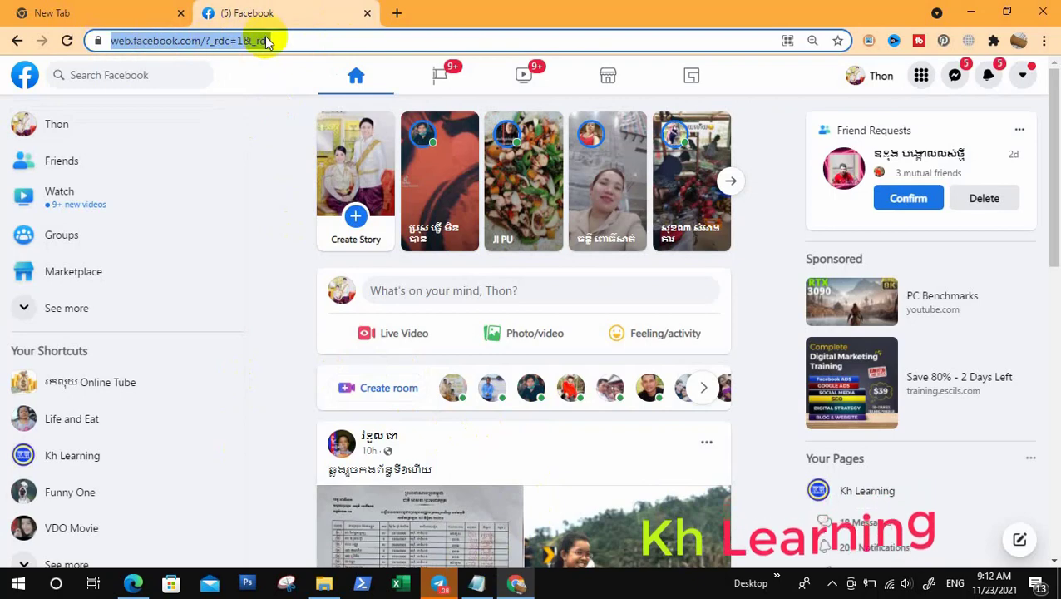
{"action": "left_click", "coordinate": [297, 40]}
{"action": "left_click_drag", "start_coordinate": [293, 40], "coordinate": [98, 39]}
{"action": "key", "text": "ctrl+c"}
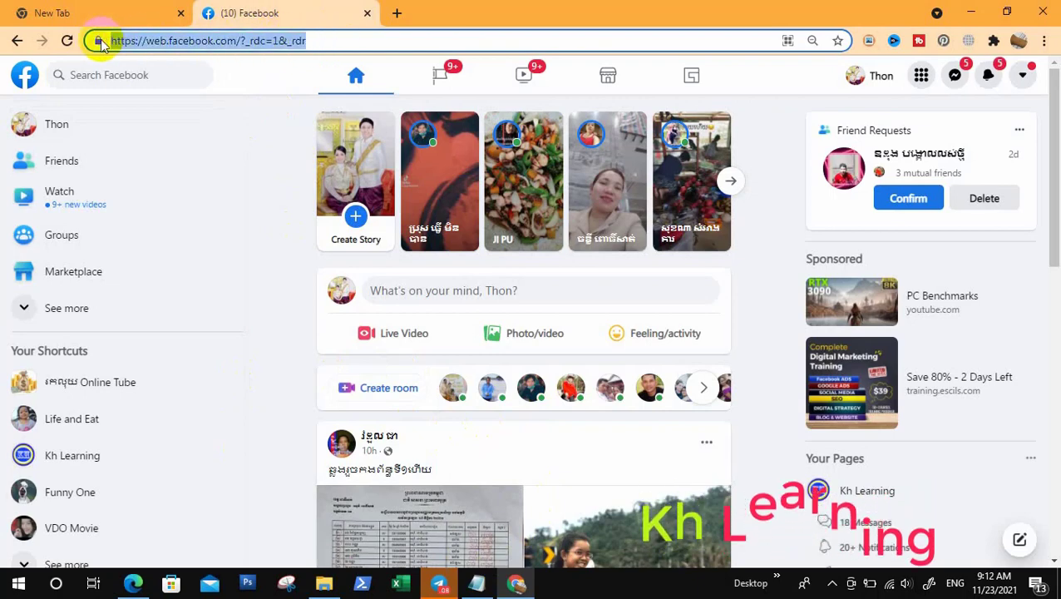
{"action": "left_click", "coordinate": [149, 16]}
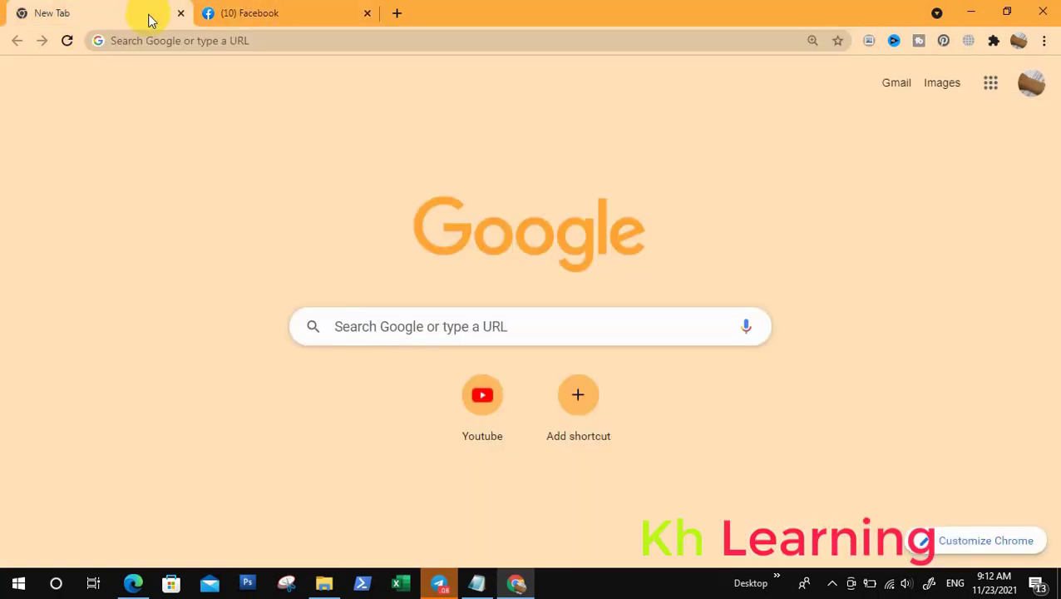
Step: Add a 'Facebook' shortcut tile with the pasted Facebook URL, then return to the New Tab page
{"action": "left_click", "coordinate": [577, 398]}
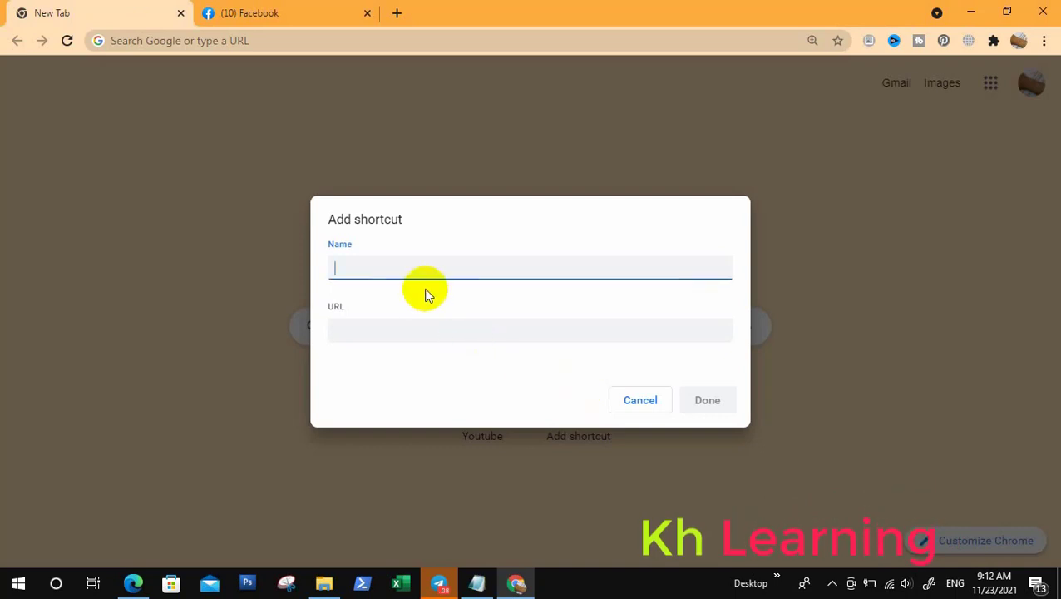
{"action": "type", "text": "Facebook"}
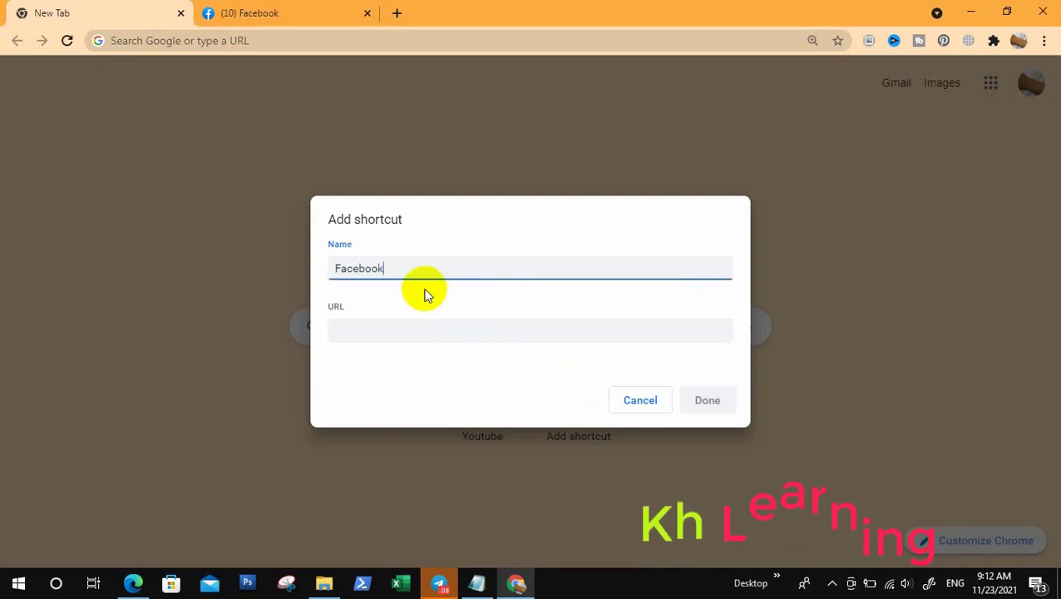
{"action": "left_click", "coordinate": [421, 330]}
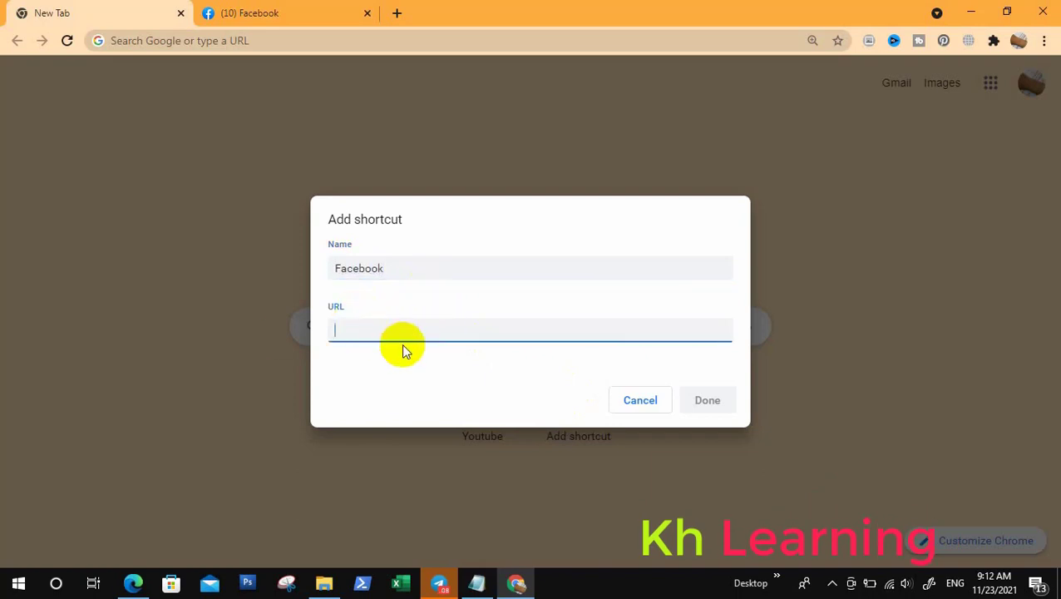
{"action": "key", "text": "ctrl+v"}
{"action": "left_click", "coordinate": [723, 402]}
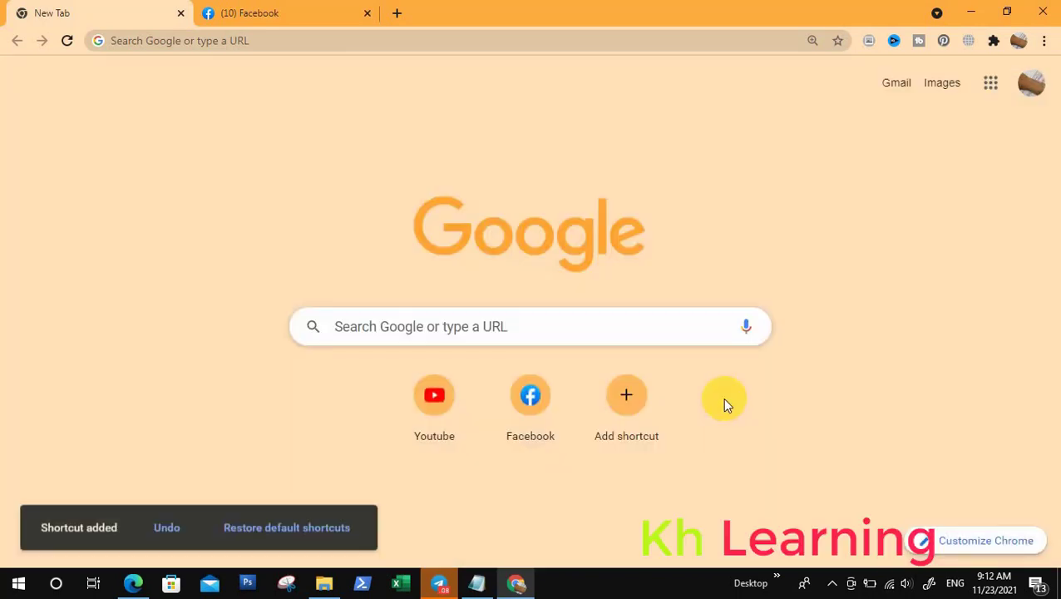
{"action": "left_click", "coordinate": [331, 8]}
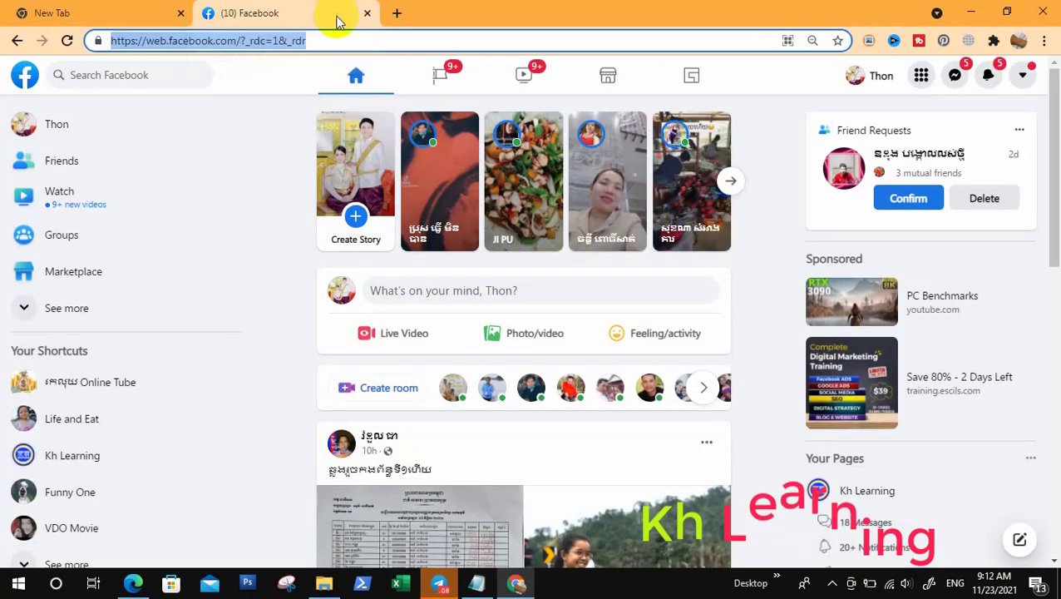
{"action": "scroll", "coordinate": [366, 261], "scroll_direction": "down", "scroll_amount": 2}
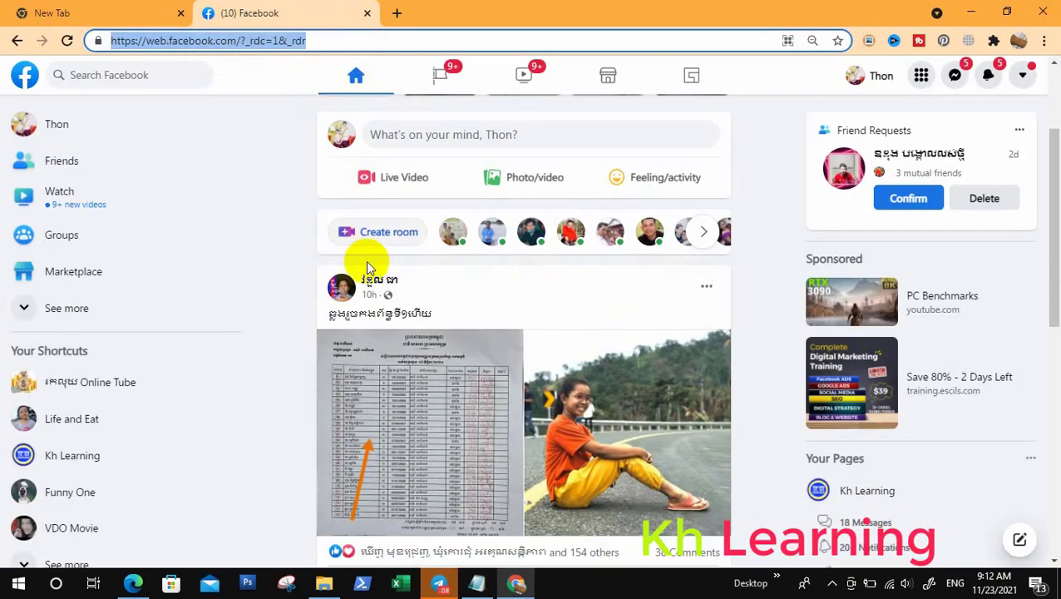
{"action": "left_click", "coordinate": [62, 10]}
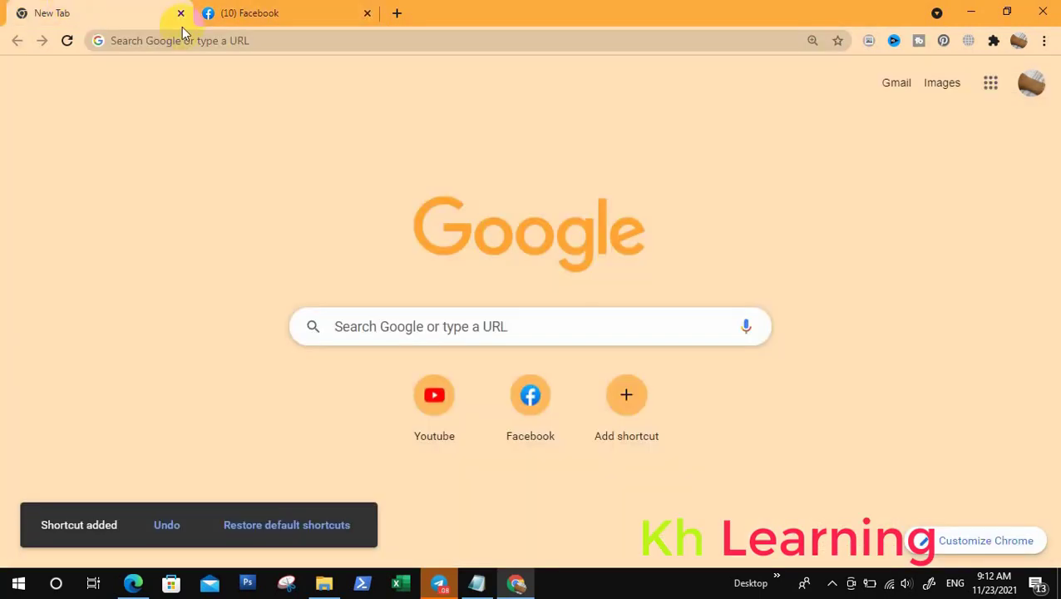
Step: Test the new tiles by opening YouTube, then Facebook from a fresh New Tab page
{"action": "left_click", "coordinate": [366, 15]}
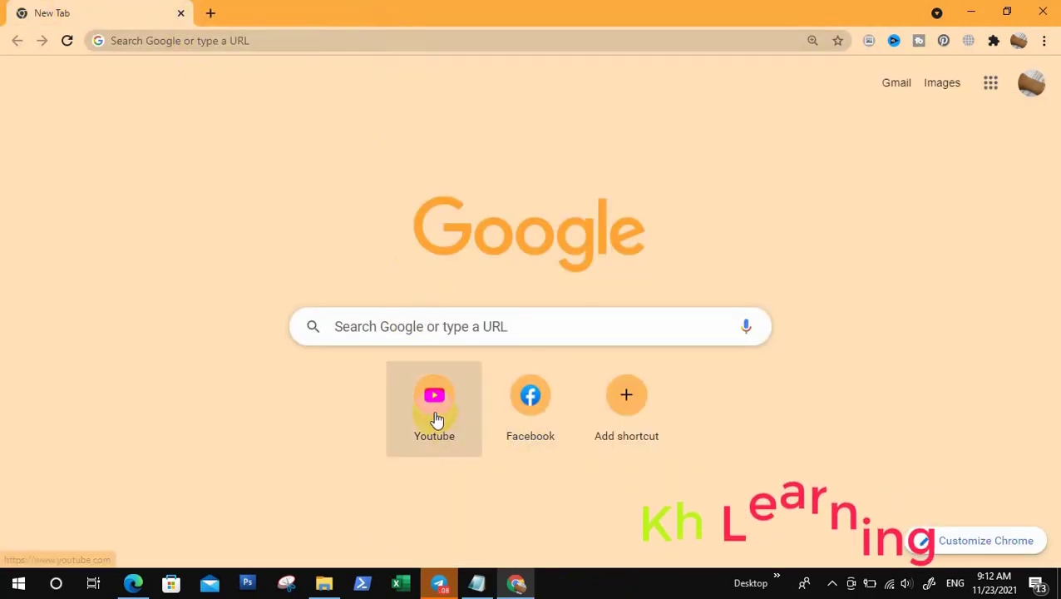
{"action": "left_click", "coordinate": [434, 414]}
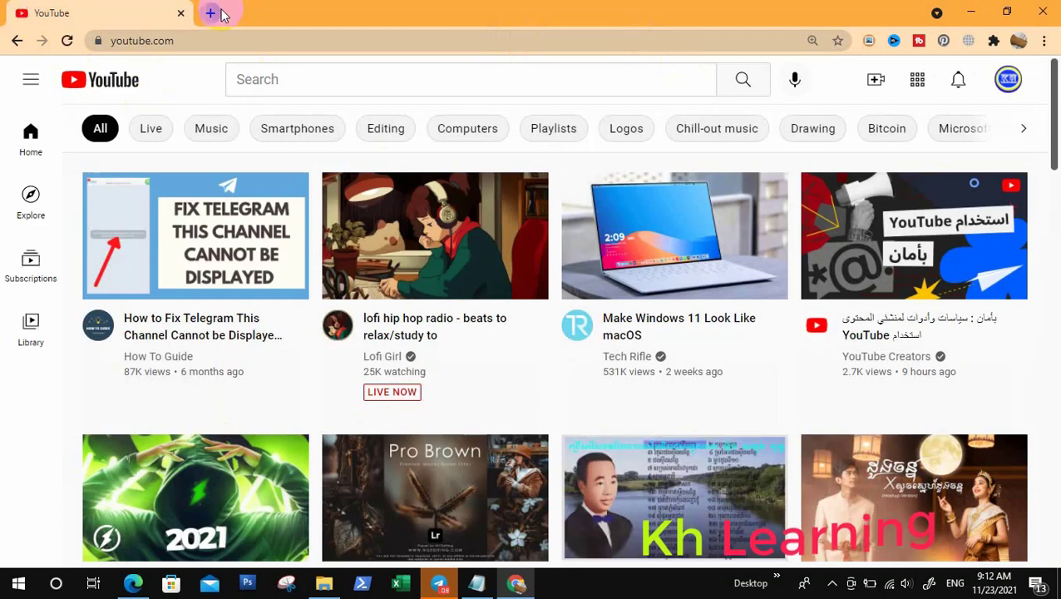
{"action": "left_click", "coordinate": [211, 13]}
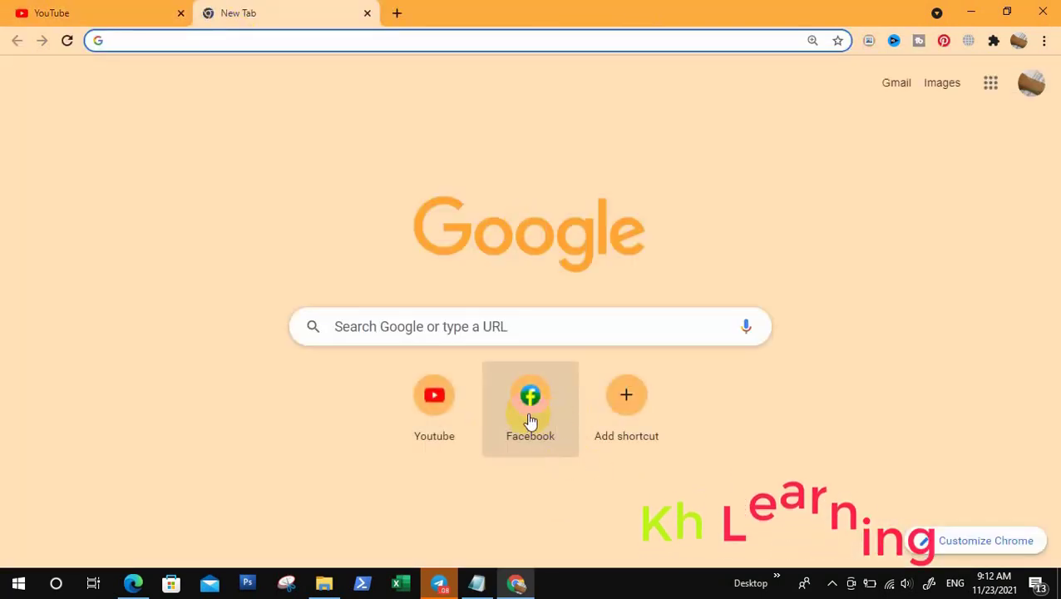
{"action": "left_click", "coordinate": [533, 410]}
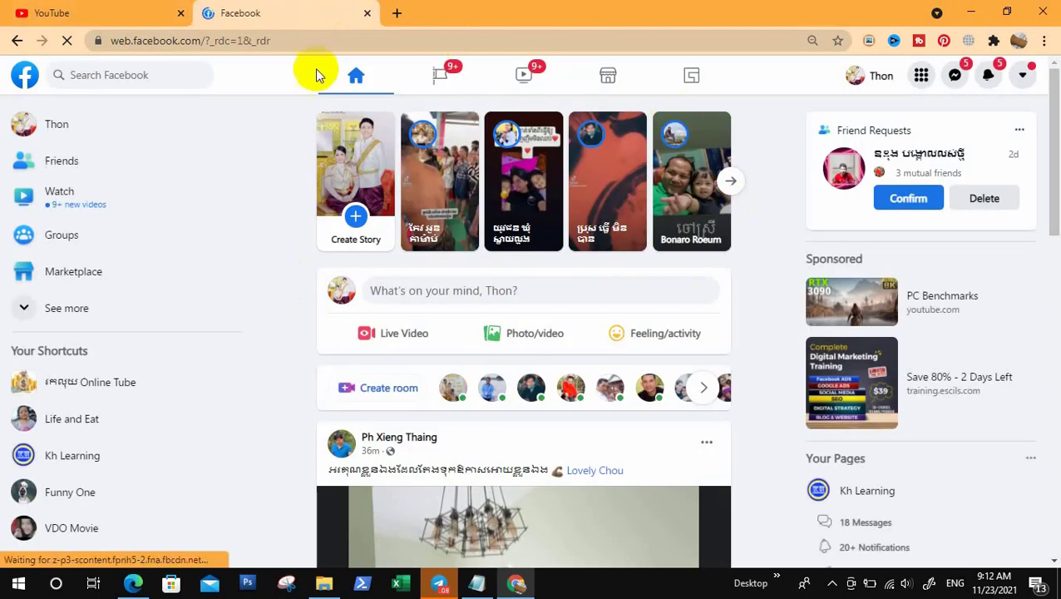
Step: Scroll down through the Facebook feed and close the Chrome window
{"action": "scroll", "coordinate": [545, 427], "scroll_direction": "down", "scroll_amount": 1}
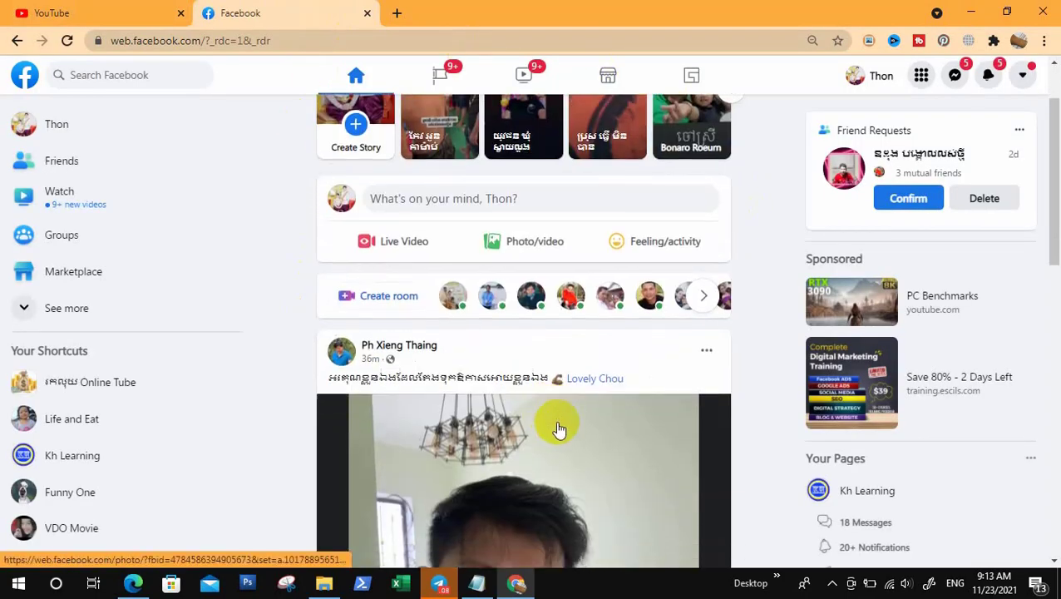
{"action": "scroll", "coordinate": [549, 428], "scroll_direction": "down", "scroll_amount": 3}
{"action": "scroll", "coordinate": [512, 415], "scroll_direction": "down", "scroll_amount": 4}
{"action": "scroll", "coordinate": [540, 357], "scroll_direction": "down", "scroll_amount": 5}
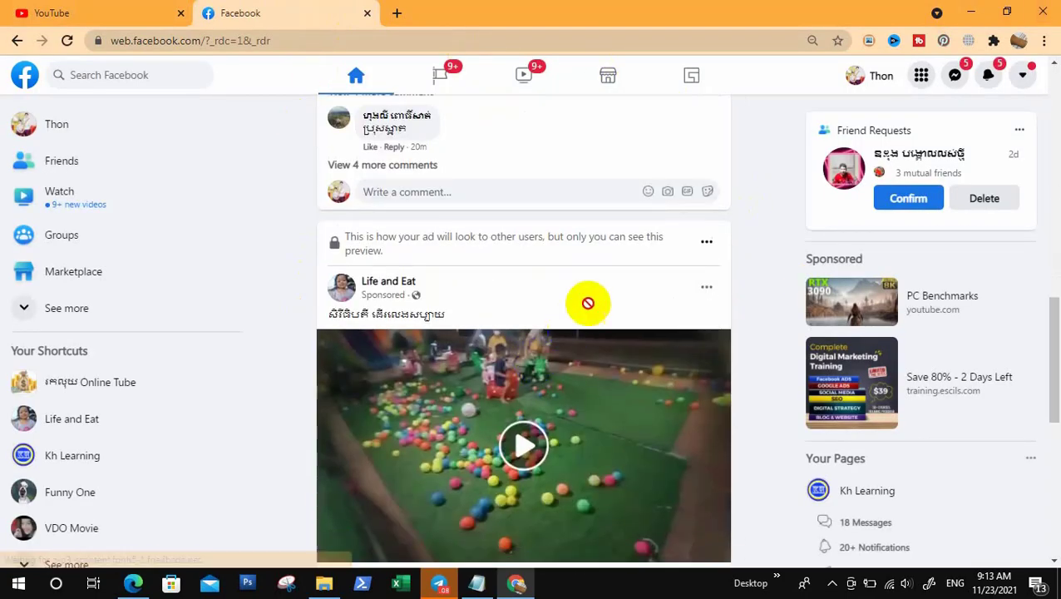
{"action": "scroll", "coordinate": [517, 445], "scroll_direction": "down", "scroll_amount": 4}
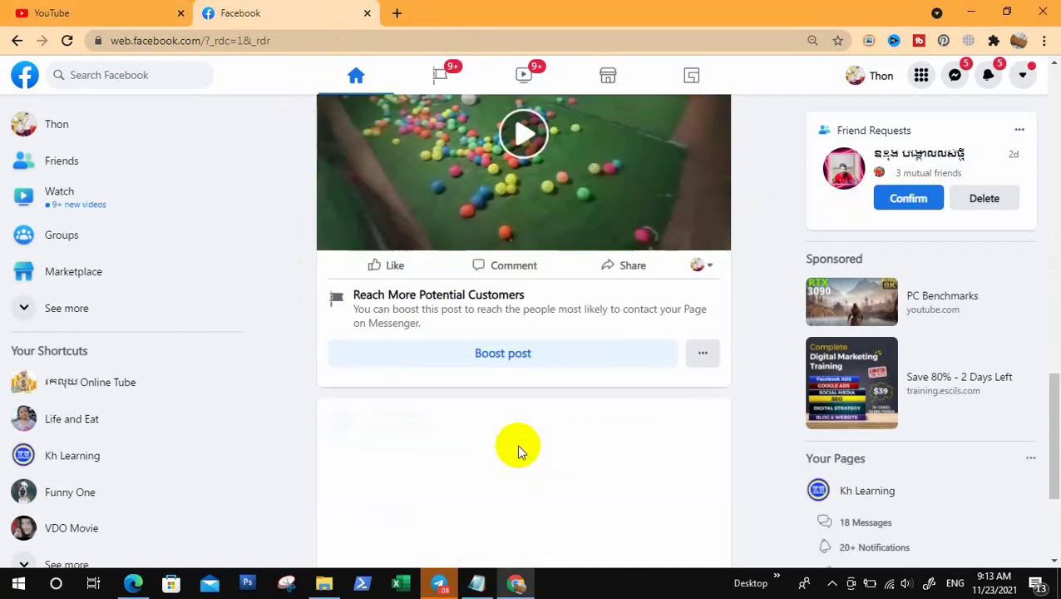
{"action": "scroll", "coordinate": [817, 256], "scroll_direction": "down", "scroll_amount": 3}
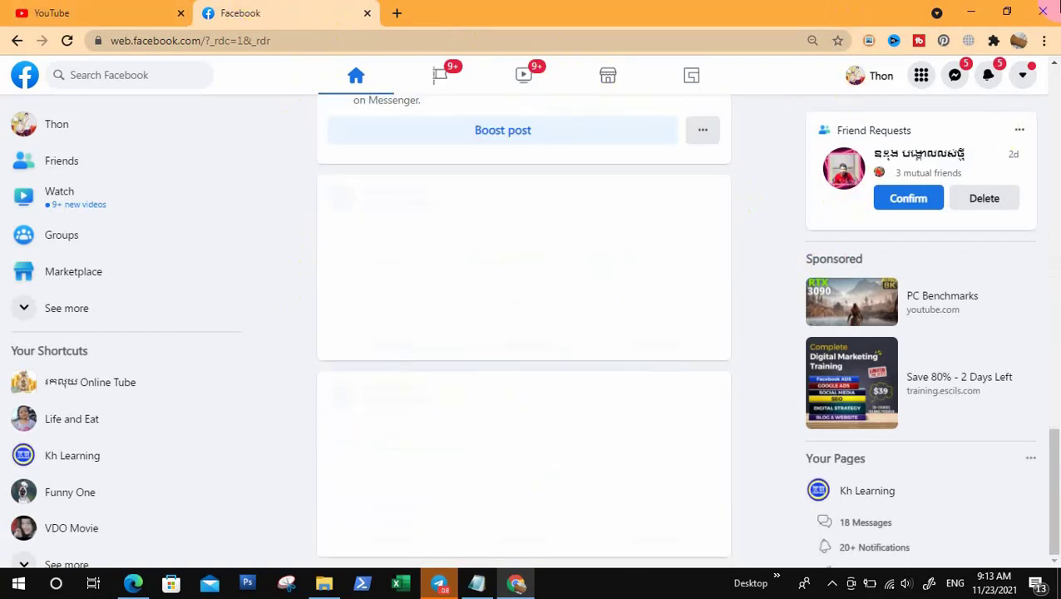
{"action": "left_click", "coordinate": [1040, 12]}
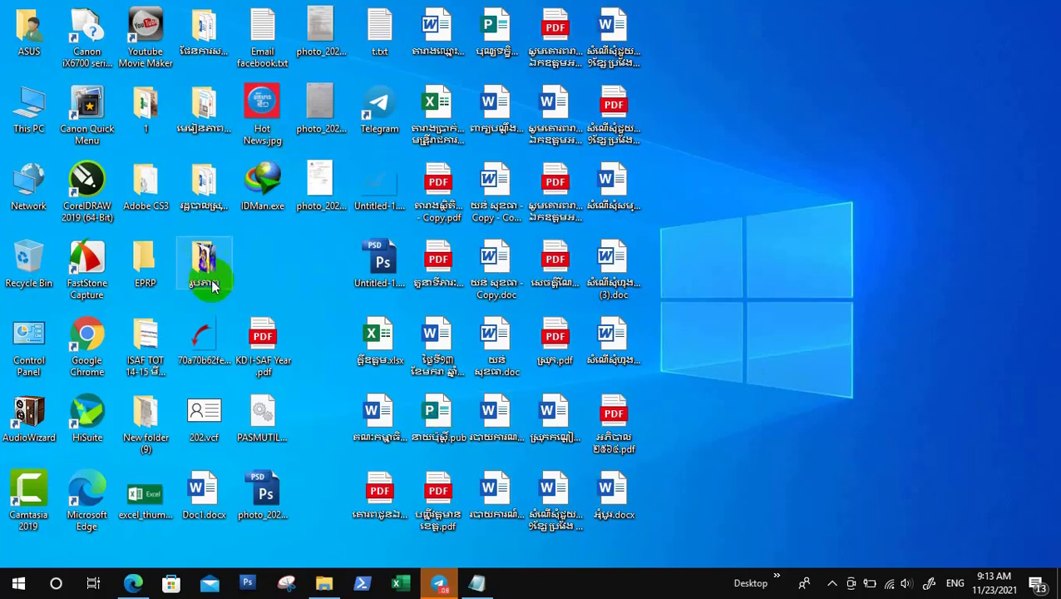
{"action": "double_click", "coordinate": [100, 341]}
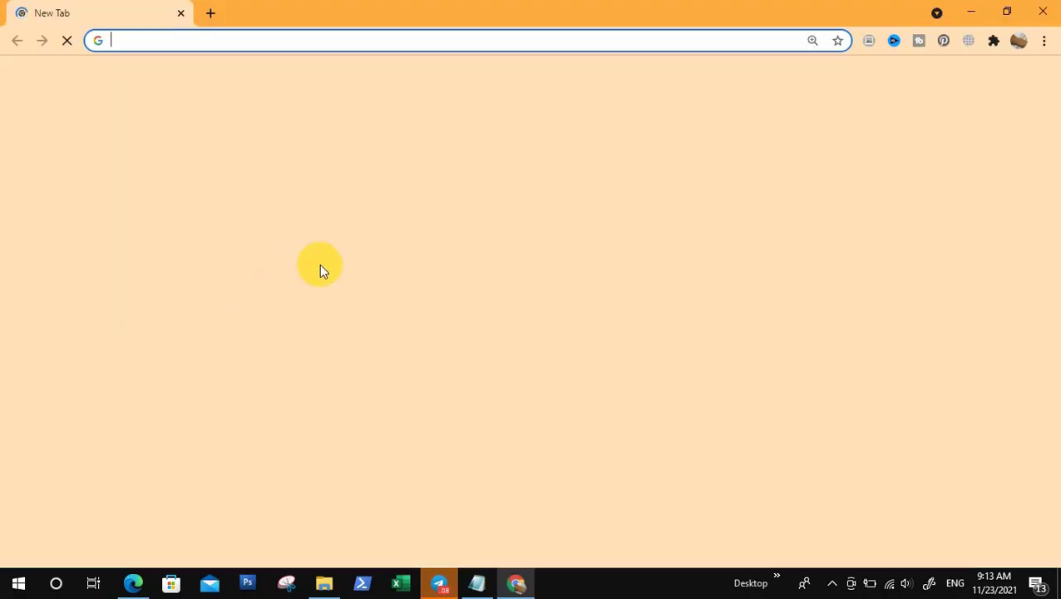
{"action": "left_click", "coordinate": [445, 414]}
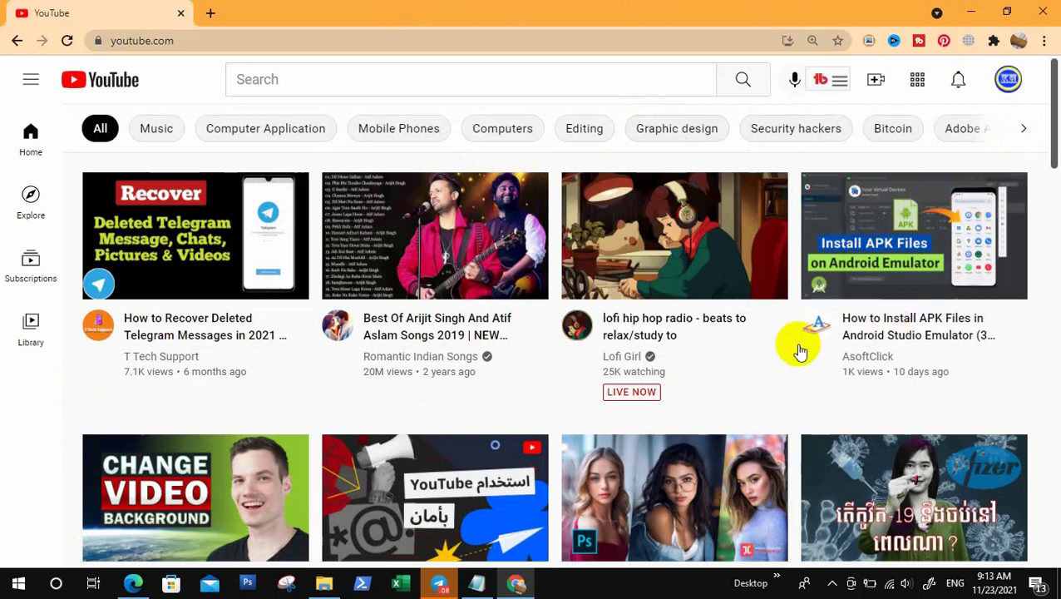
{"action": "left_click", "coordinate": [1049, 12]}
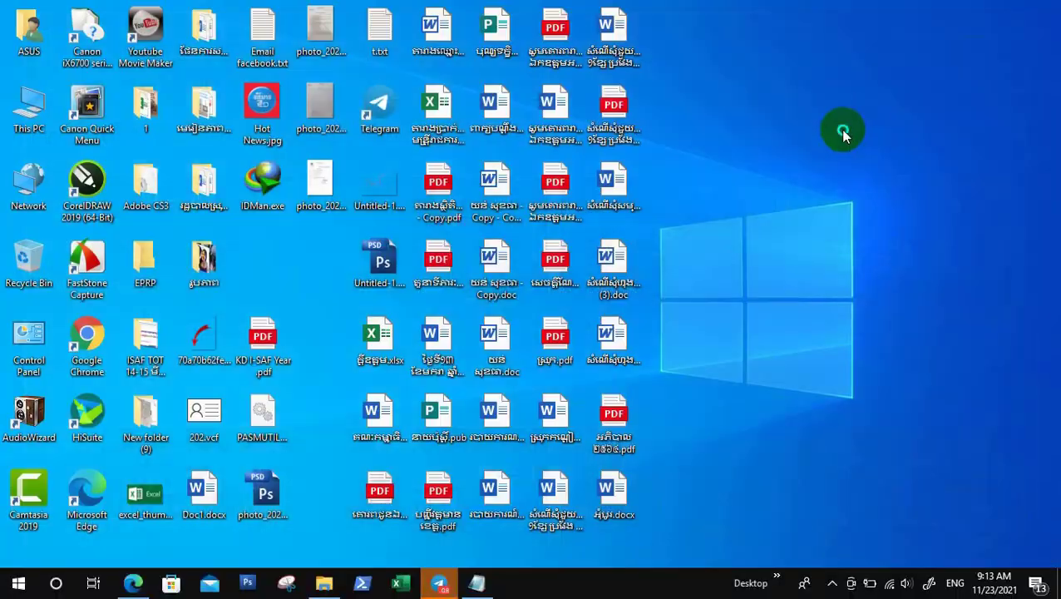
Step: Refresh the desktop twice and restore the Notepad window from the taskbar
{"action": "right_click", "coordinate": [856, 136]}
{"action": "left_click", "coordinate": [873, 172]}
{"action": "right_click", "coordinate": [869, 159]}
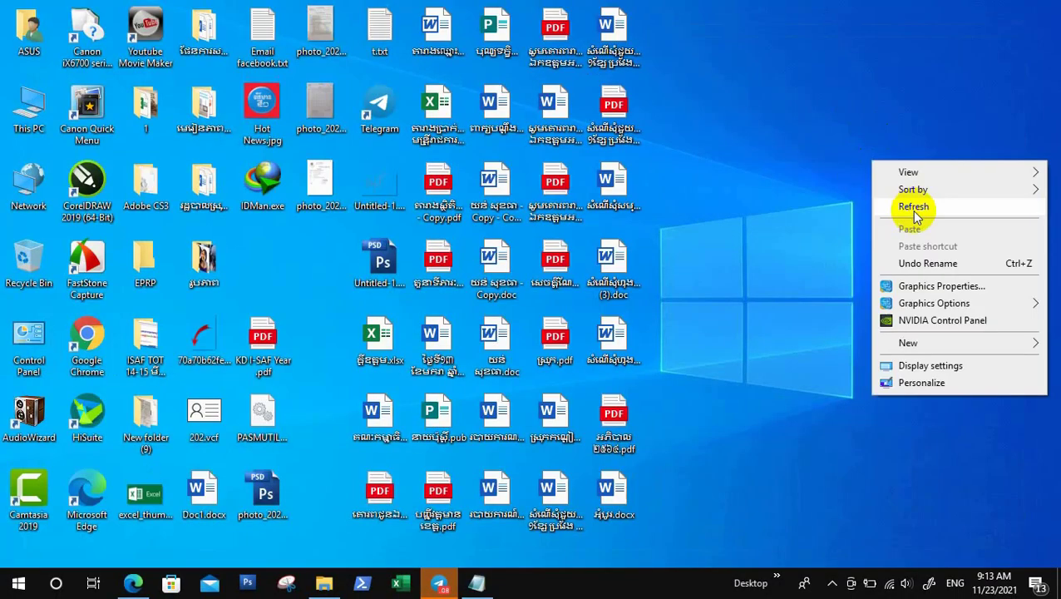
{"action": "left_click", "coordinate": [914, 208]}
{"action": "mouse_move", "coordinate": [469, 589]}
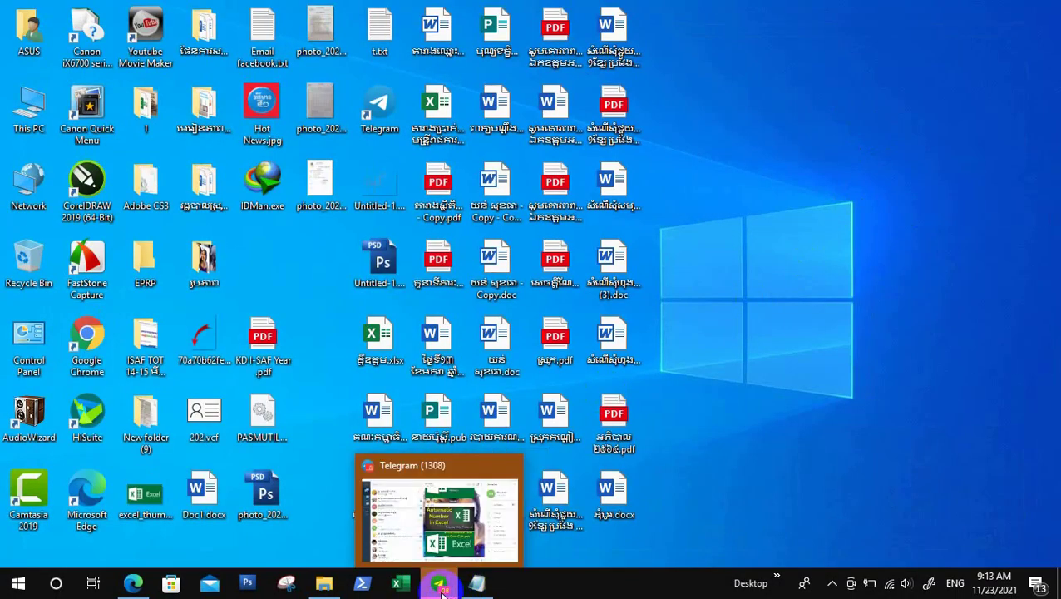
{"action": "left_click", "coordinate": [476, 511]}
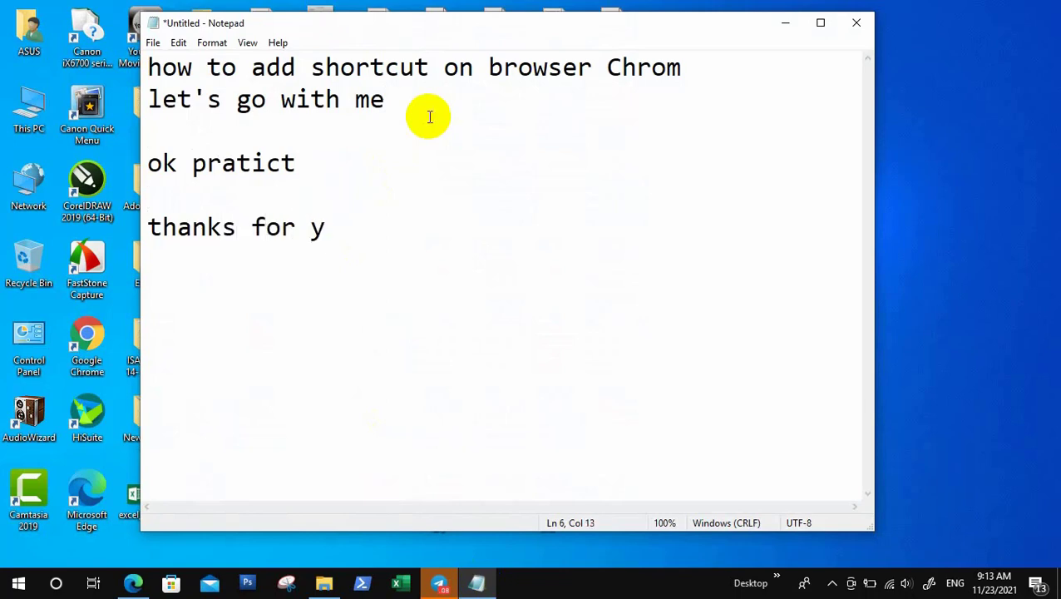
Step: Finish the line 'thanks for your wath video'
{"action": "type", "text": "or"}
{"action": "key", "text": "BackSpace"}
{"action": "type", "text": "r"}
{"action": "key", "text": "BackSpace"}
{"action": "type", "text": "ur w"}
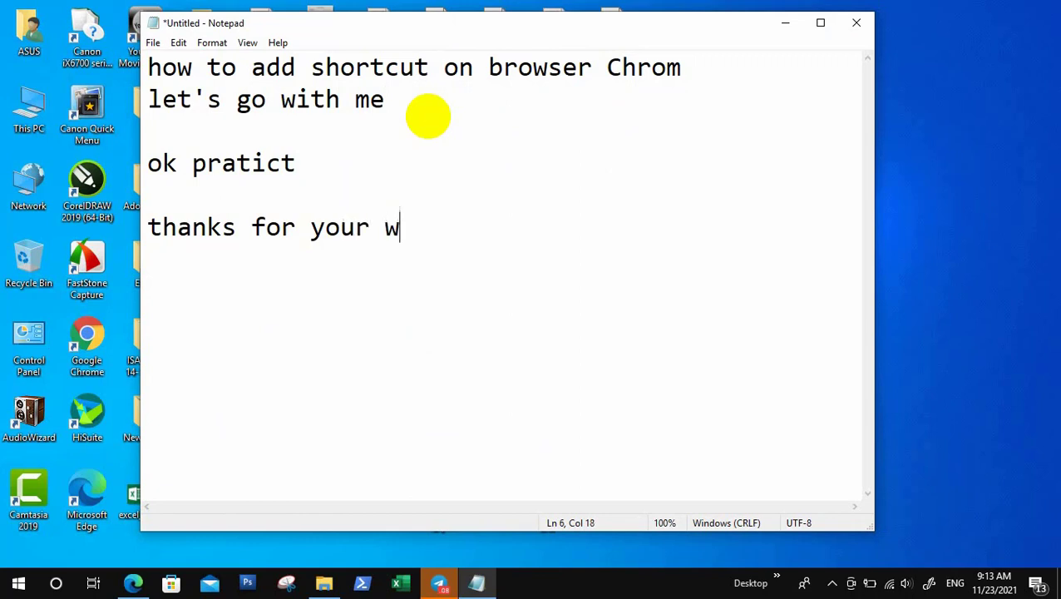
{"action": "type", "text": "ath v"}
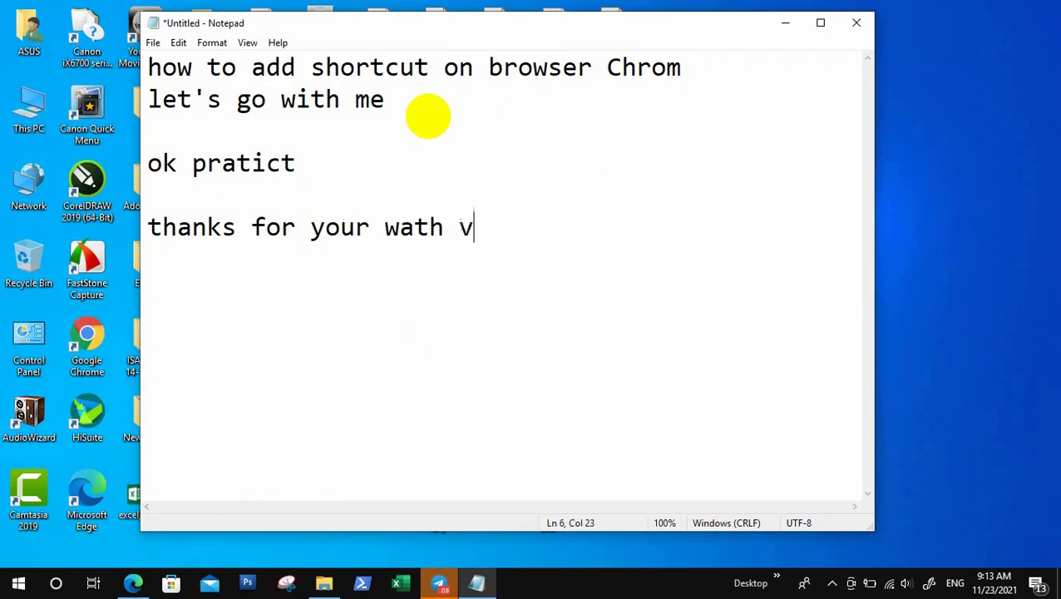
{"action": "type", "text": "ideo"}
Step: Type 'please subcribe get more video' on a new line, correcting typos
{"action": "key", "text": "Return"}
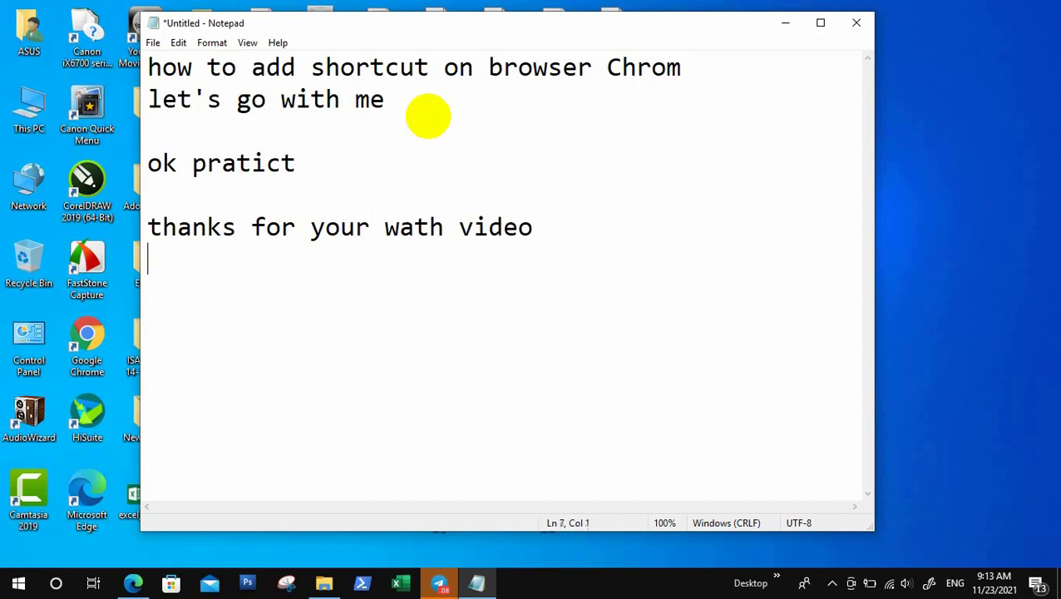
{"action": "type", "text": "ples"}
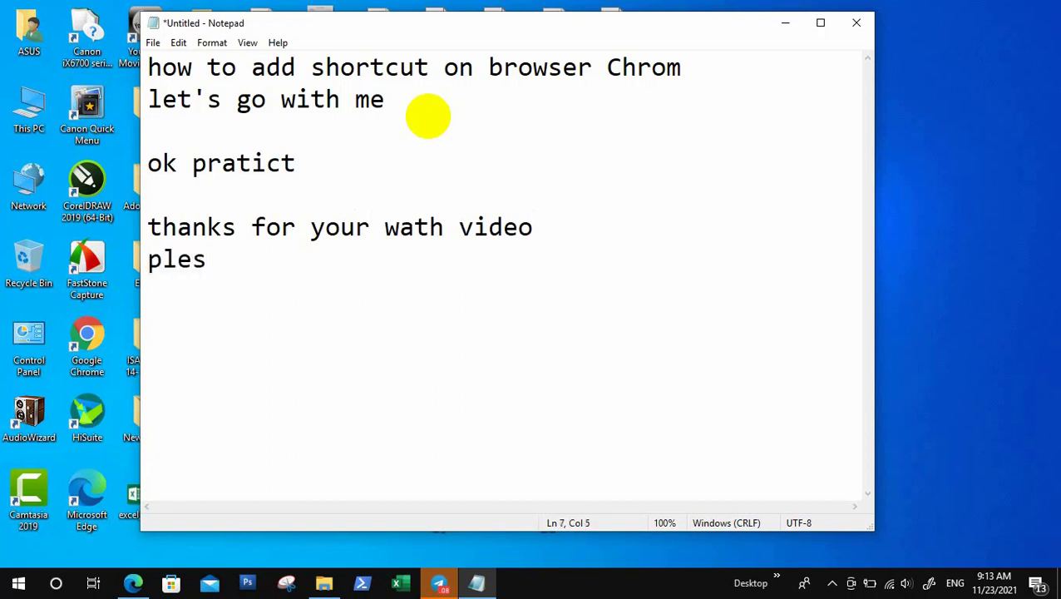
{"action": "key", "text": "BackSpace"}
{"action": "type", "text": "ase su"}
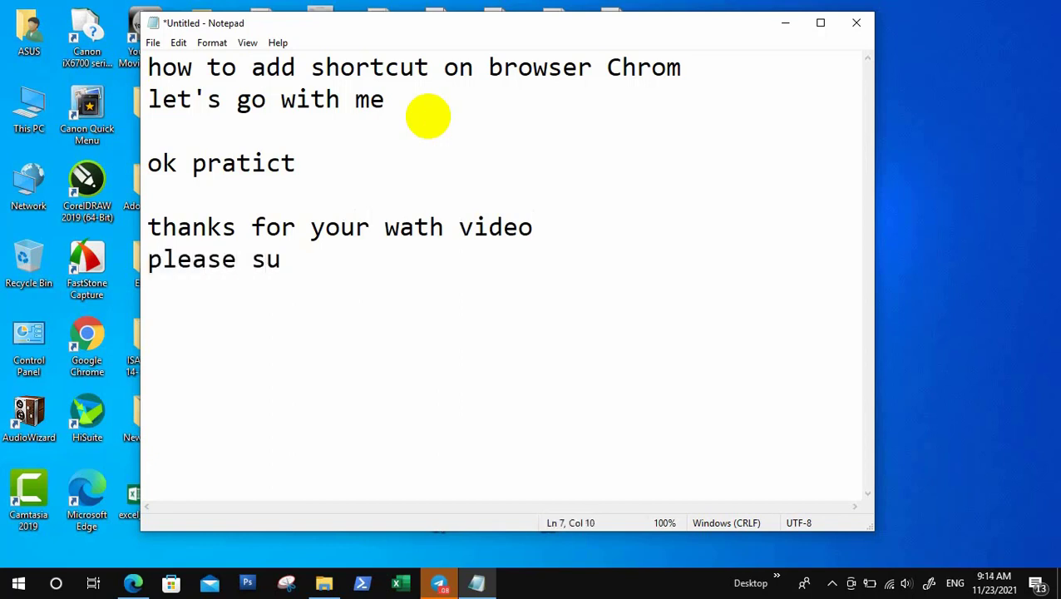
{"action": "type", "text": "be"}
{"action": "key", "text": "BackSpace"}
{"action": "type", "text": "cr"}
{"action": "key", "text": "BackSpace"}
{"action": "key", "text": "BackSpace"}
{"action": "type", "text": "s"}
{"action": "type", "text": "c"}
{"action": "key", "text": "BackSpace"}
{"action": "key", "text": "BackSpace"}
{"action": "type", "text": "c"}
{"action": "type", "text": "ribe"}
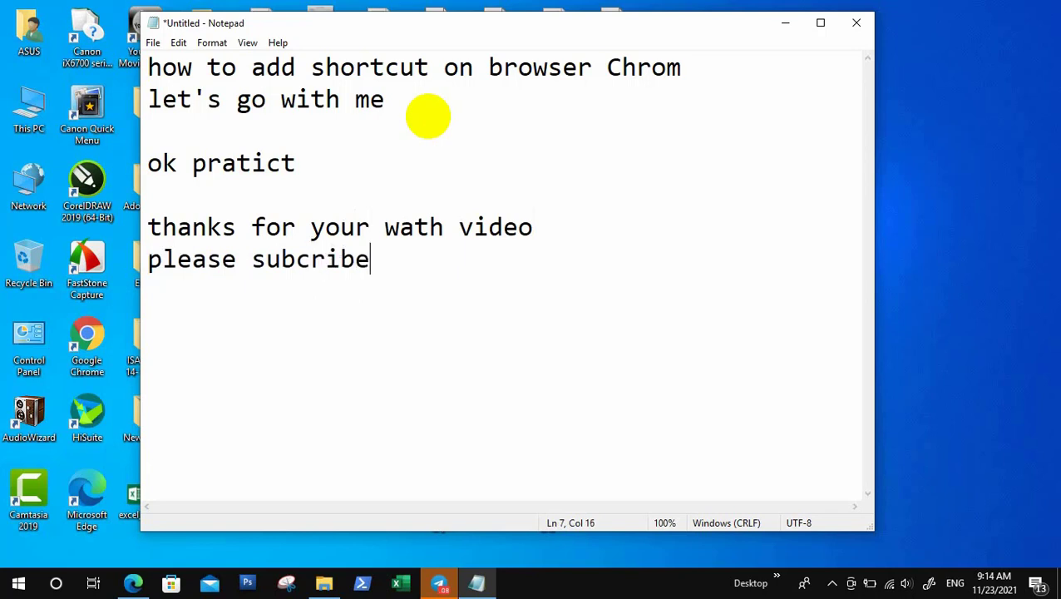
{"action": "type", "text": " ge"}
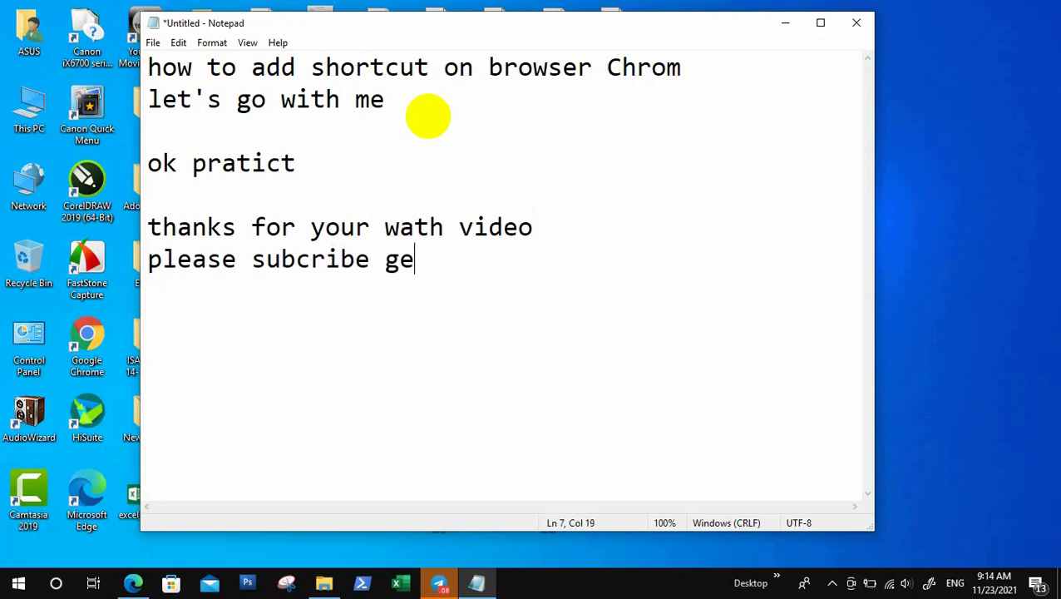
{"action": "type", "text": "t more "}
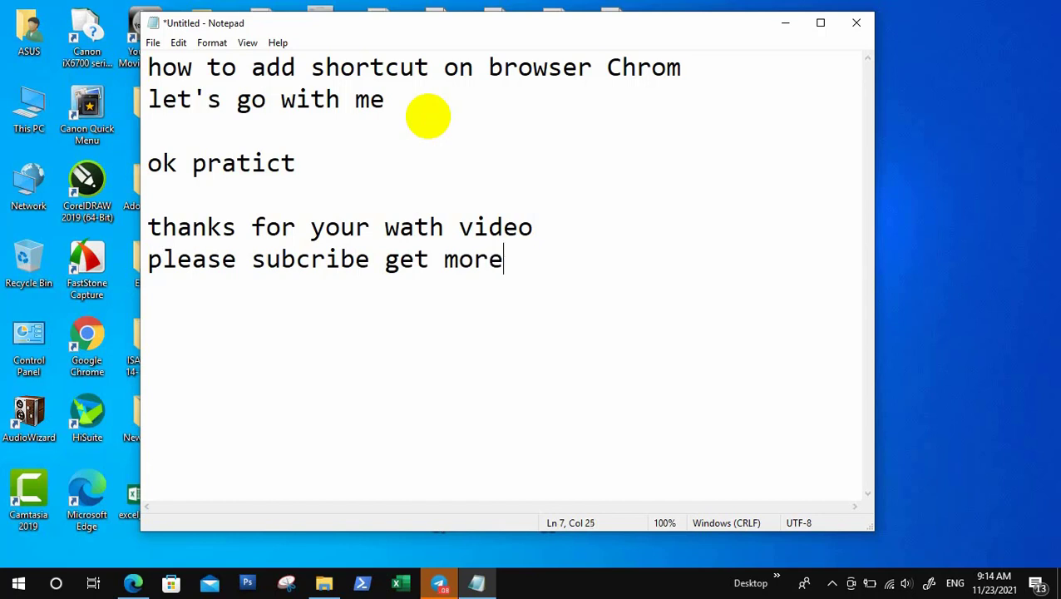
{"action": "type", "text": "vide"}
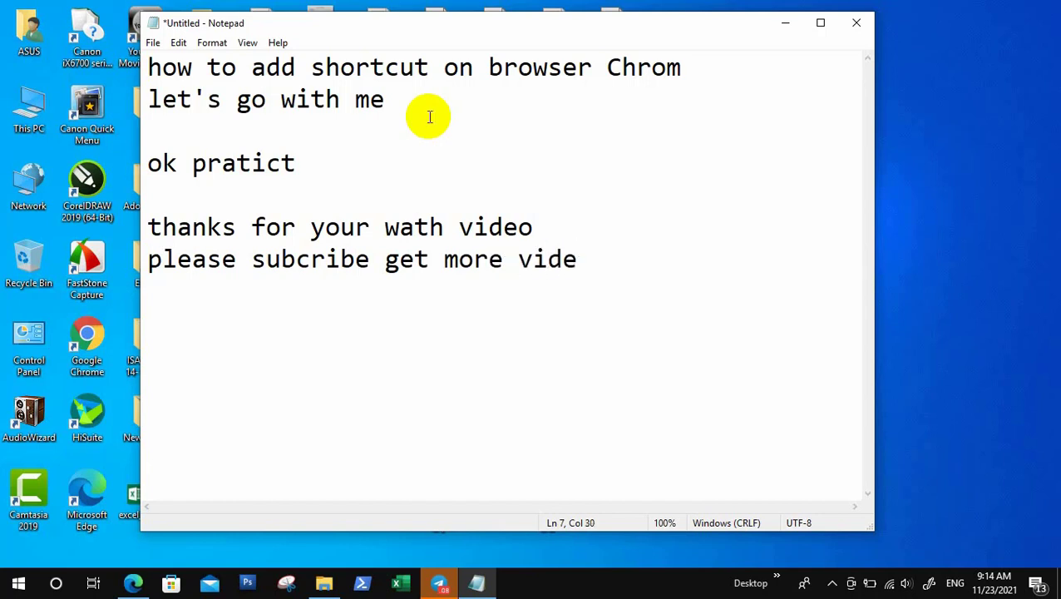
{"action": "type", "text": "o"}
Step: Add a final 'Good bye' line and minimize Notepad
{"action": "key", "text": "Return"}
{"action": "key", "text": "Return"}
{"action": "type", "text": "Good"}
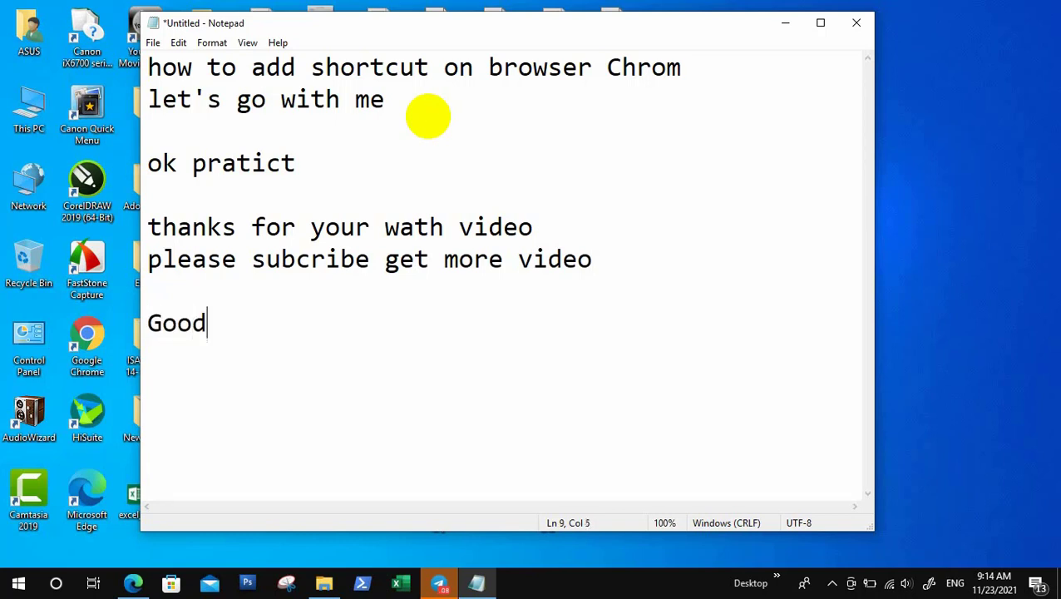
{"action": "type", "text": " bye"}
{"action": "left_click", "coordinate": [786, 23]}
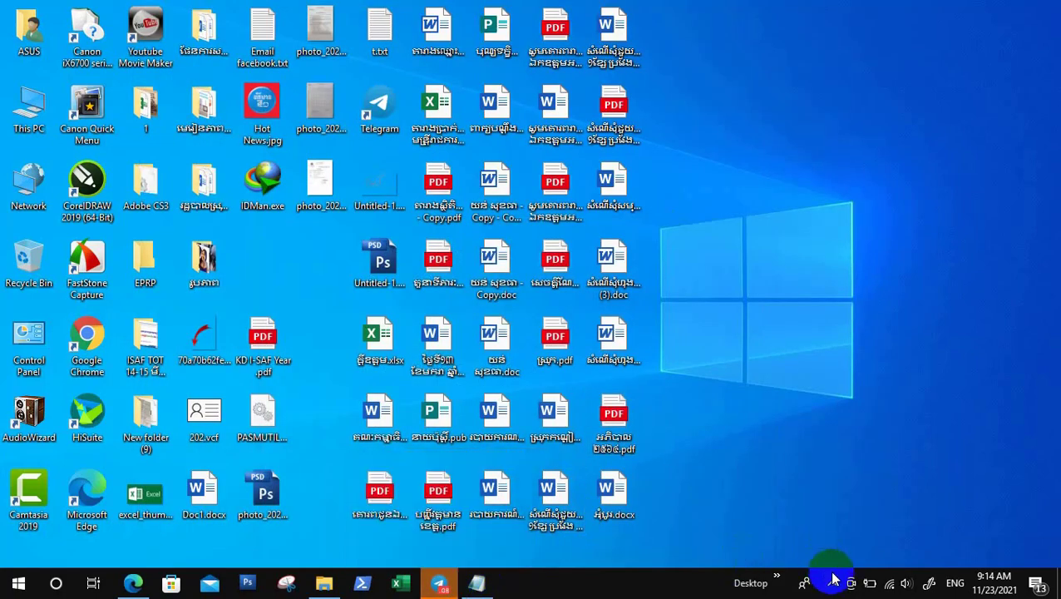